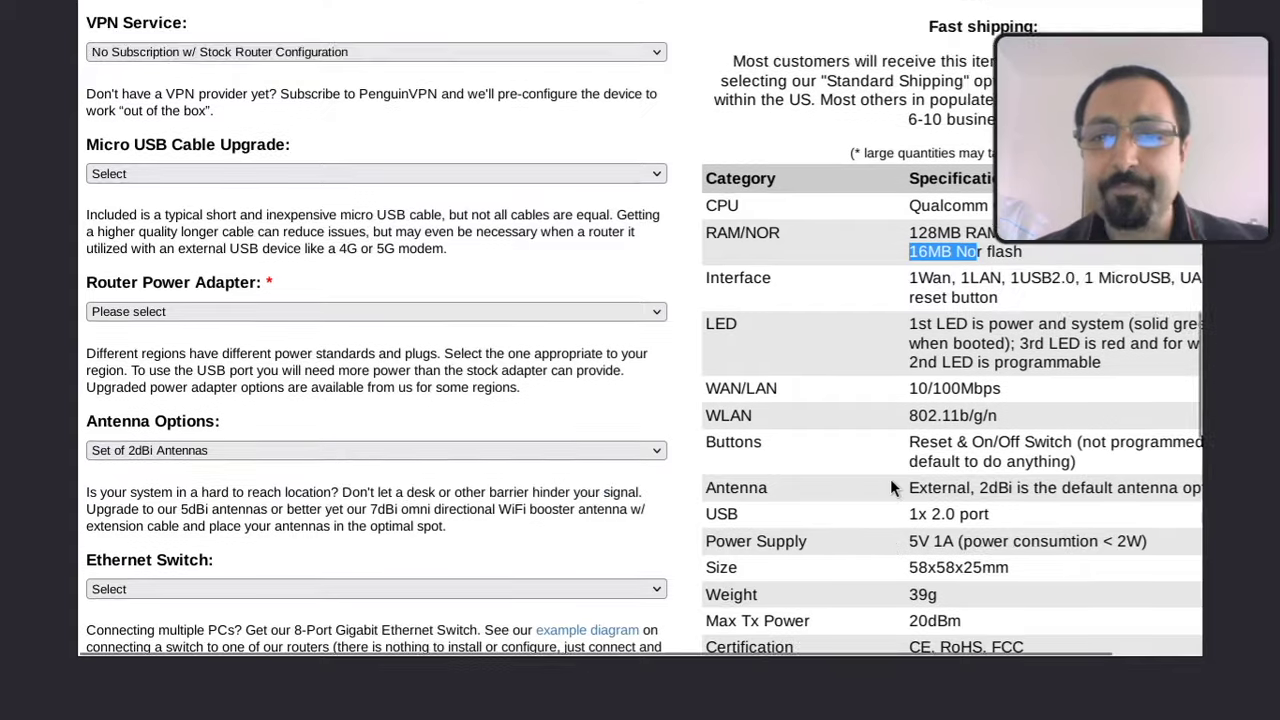
- Look over the introduction on the TPE-R1300 mini VPN router's product page
{"action": "scroll", "coordinate": [890, 478], "scroll_direction": "up", "scroll_amount": 10}
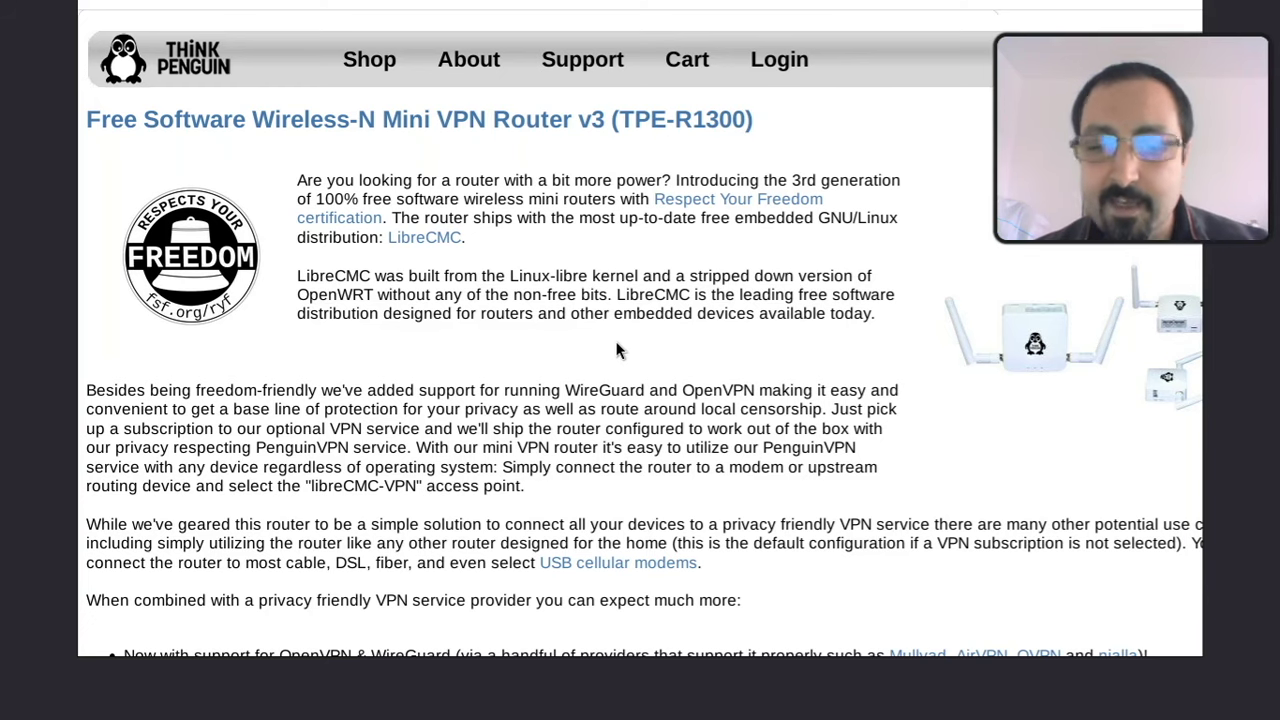
{"action": "mouse_move", "coordinate": [640, 10]}
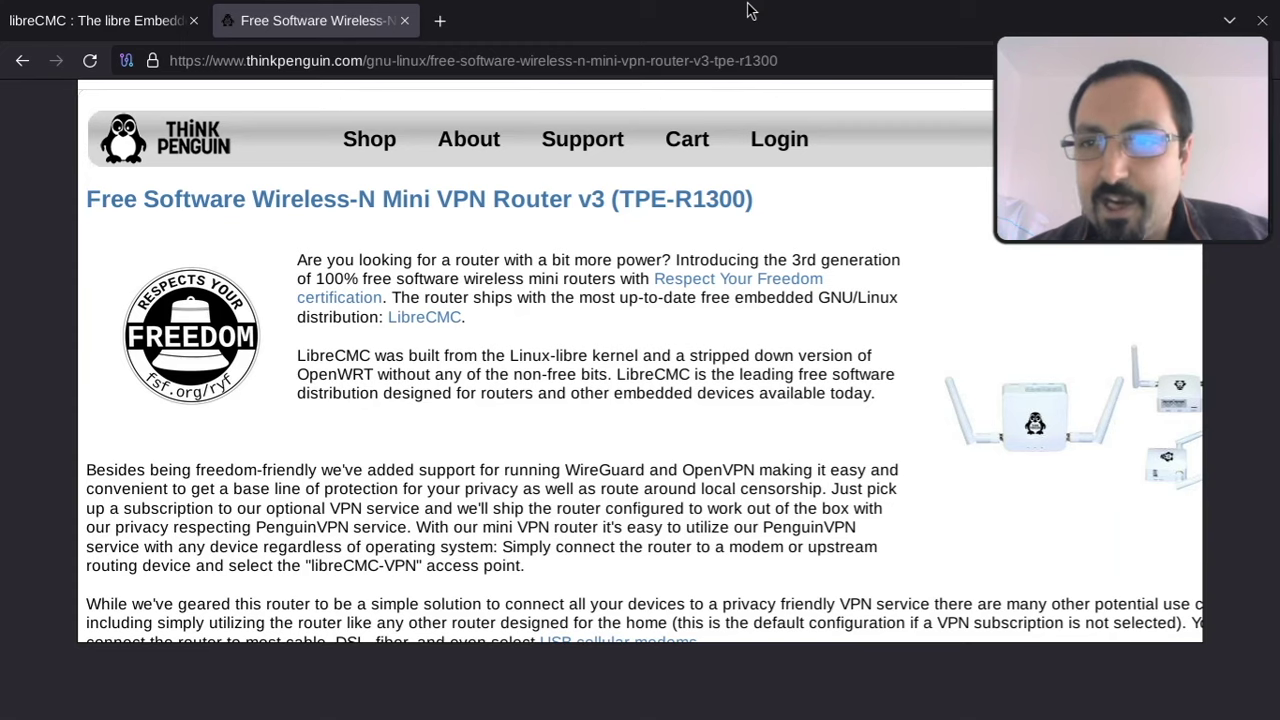
{"action": "key", "text": "F11"}
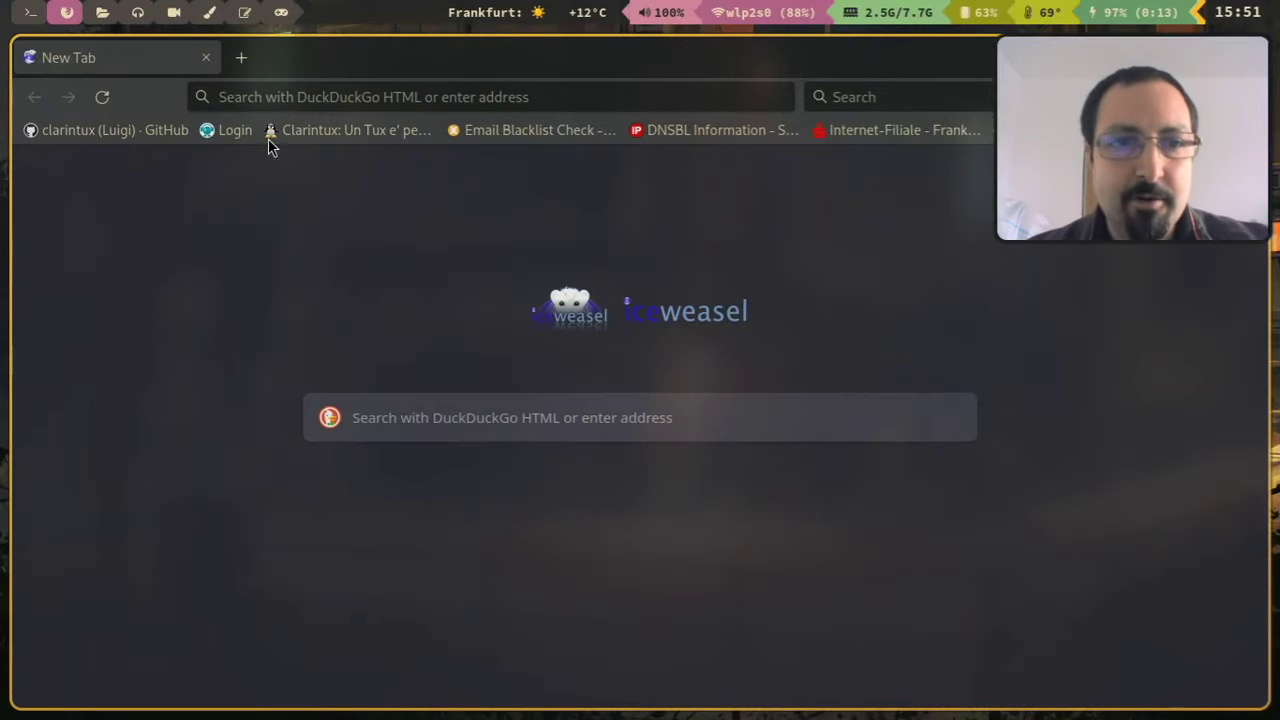
- Open the router's web interface at 192.168.10.1 in a full-screen browser window
{"action": "key", "text": "F11"}
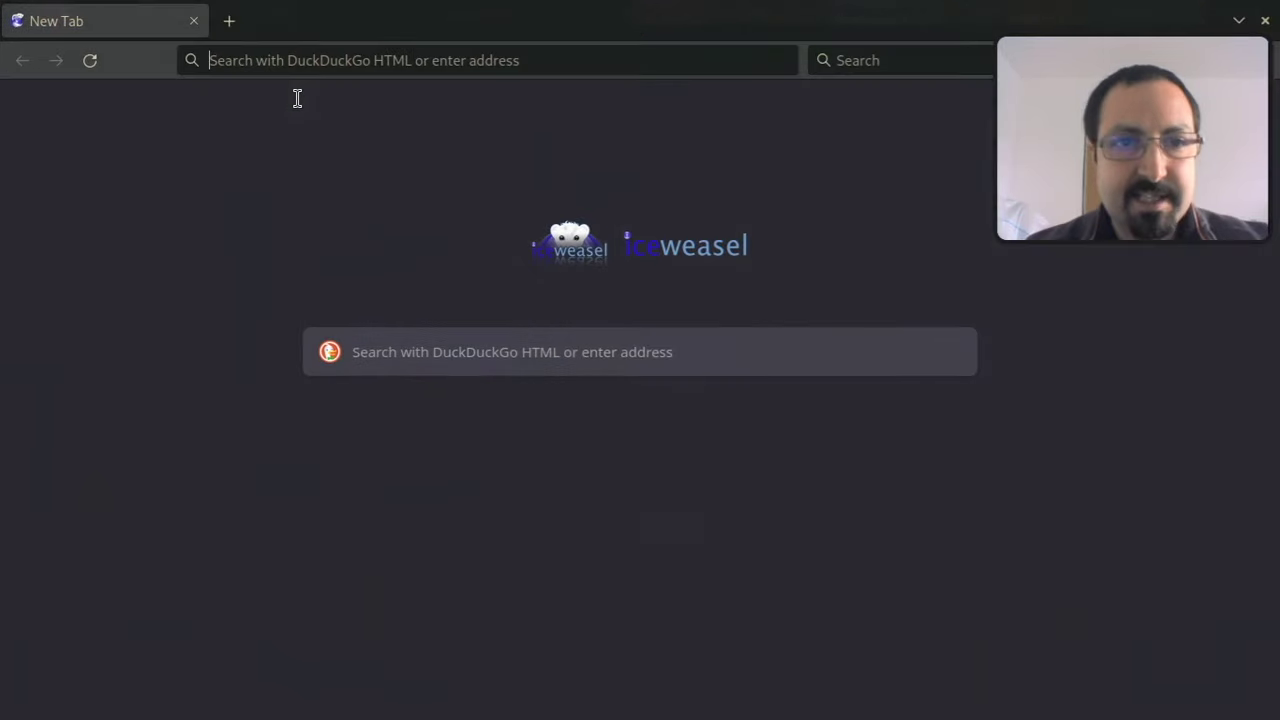
{"action": "key", "text": "ctrl+l"}
{"action": "type", "text": "192."}
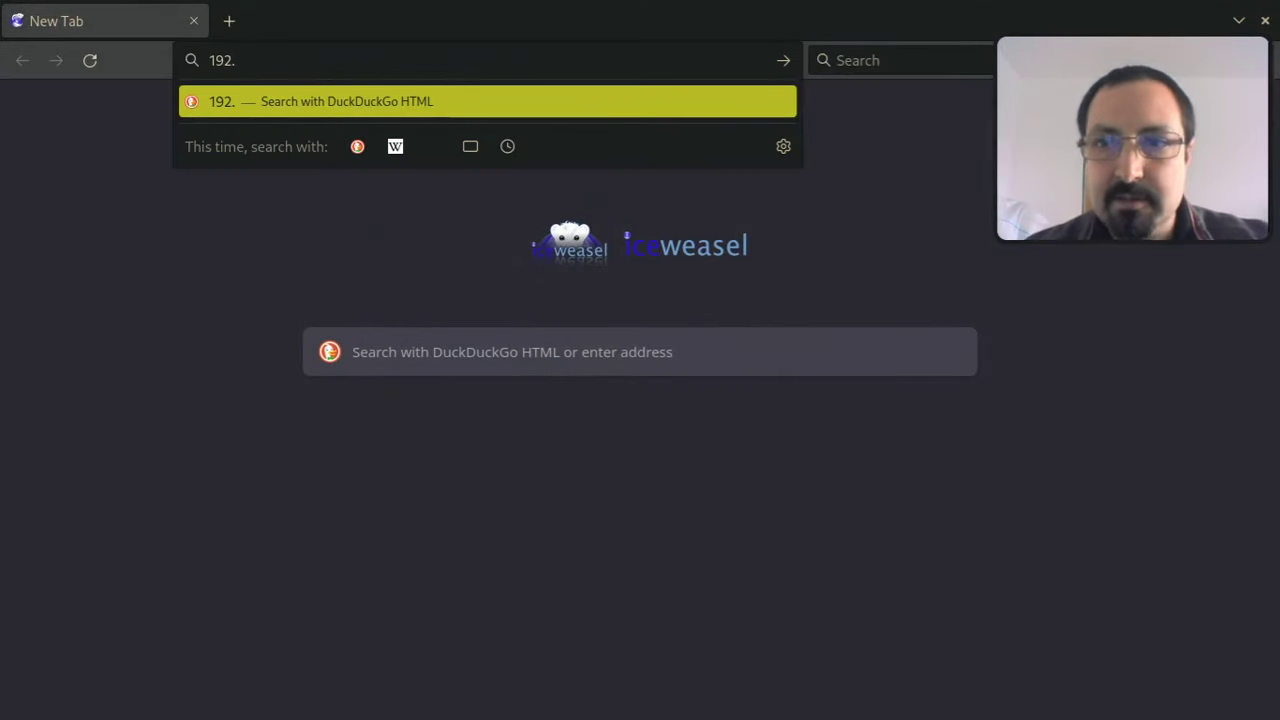
{"action": "type", "text": "168.10.1"}
{"action": "key", "text": "Return"}
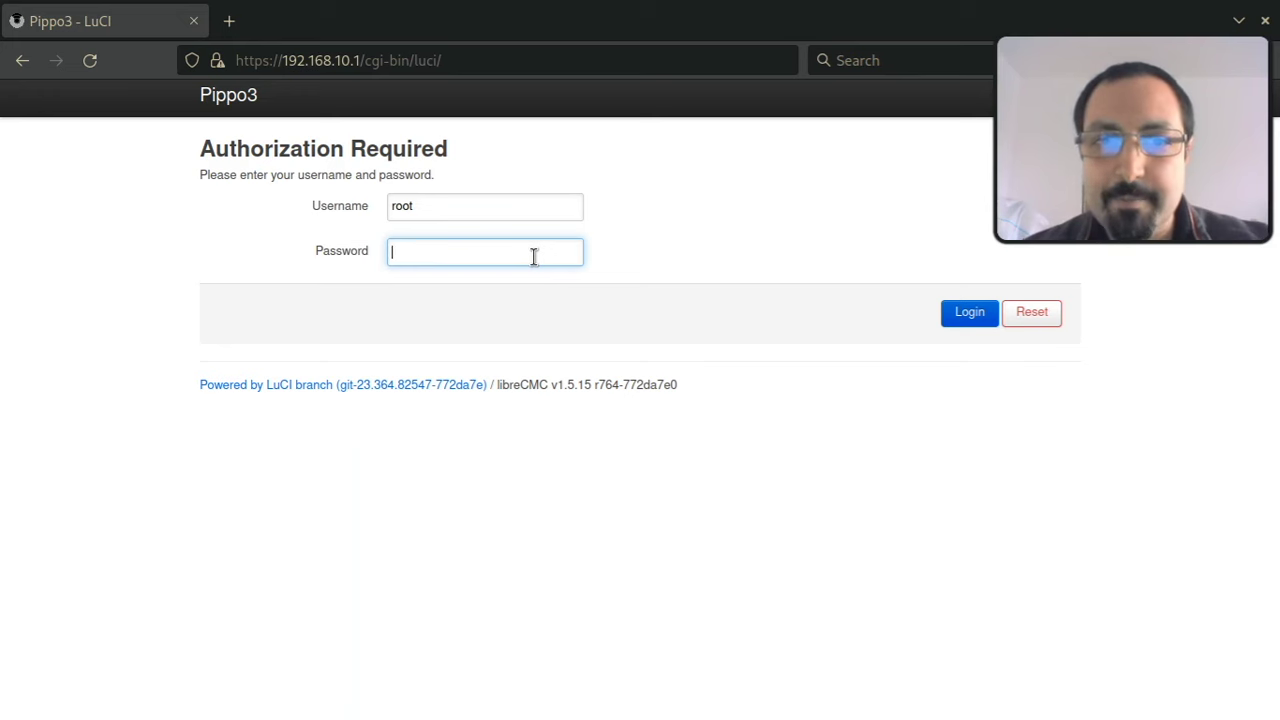
- Enter the root account's password and log in to the router
{"action": "type", "text": "*****"}
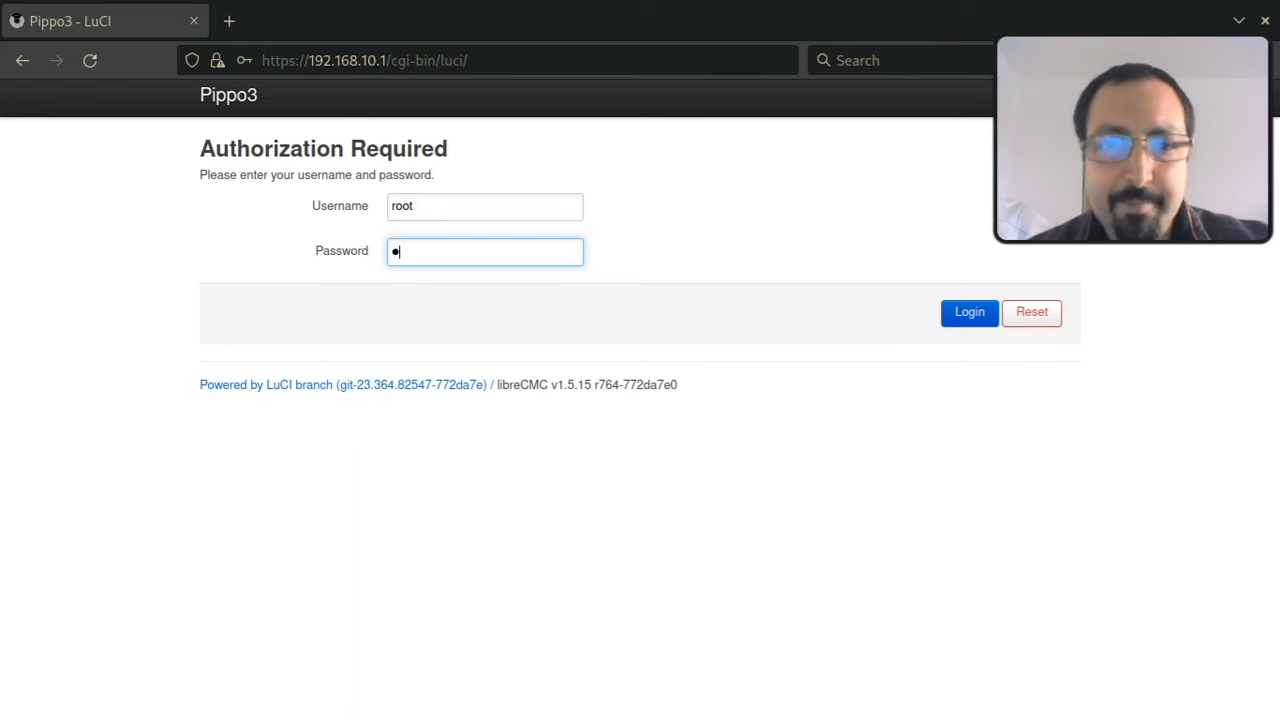
{"action": "type", "text": "*********"}
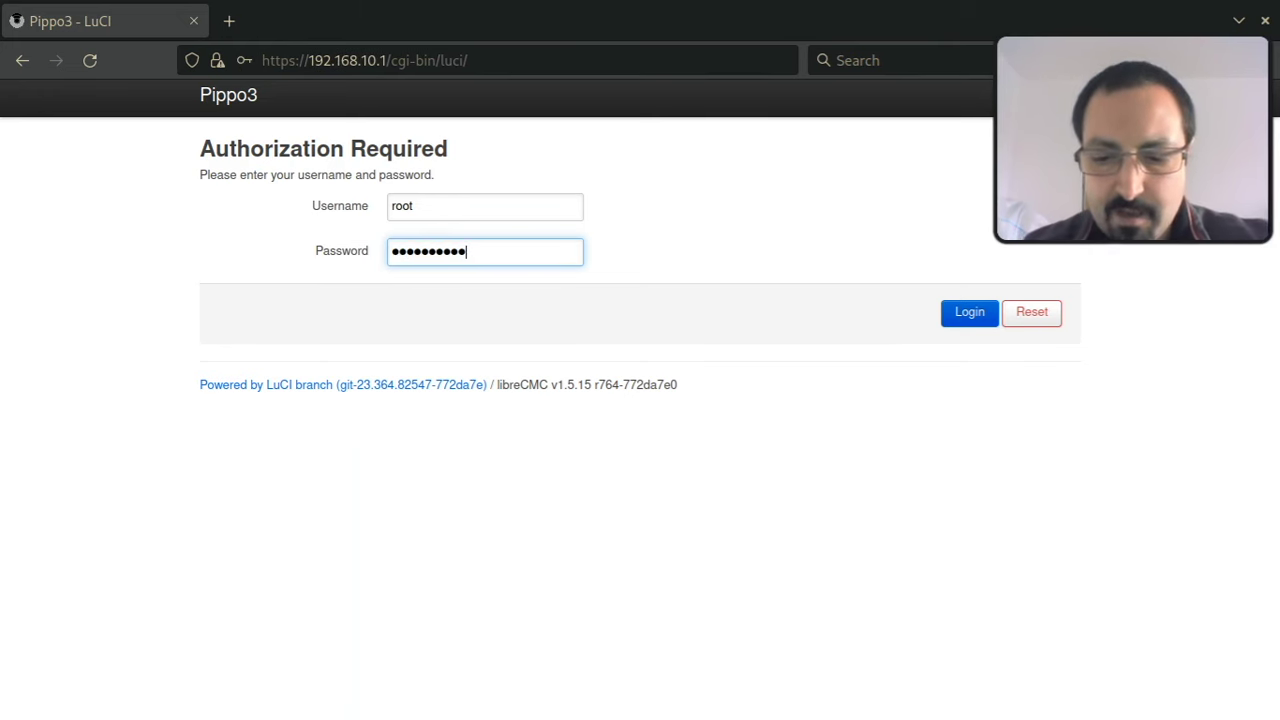
{"action": "type", "text": "**"}
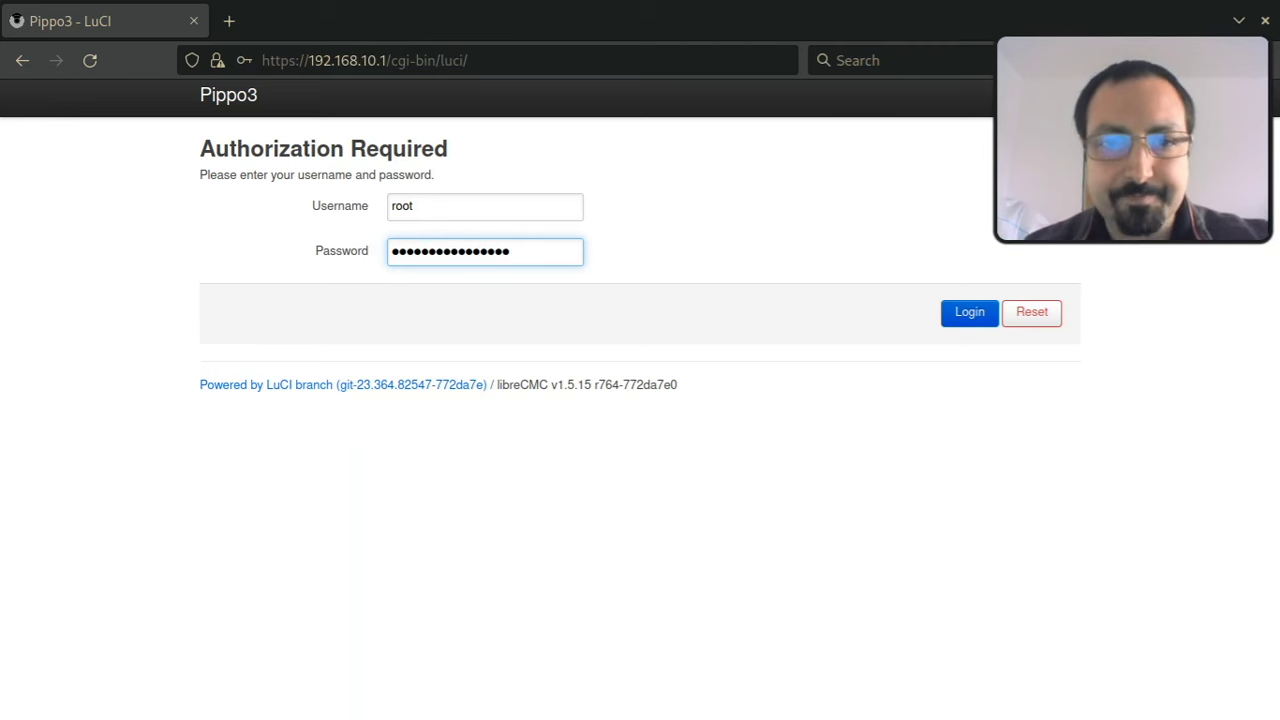
{"action": "key", "text": "Return"}
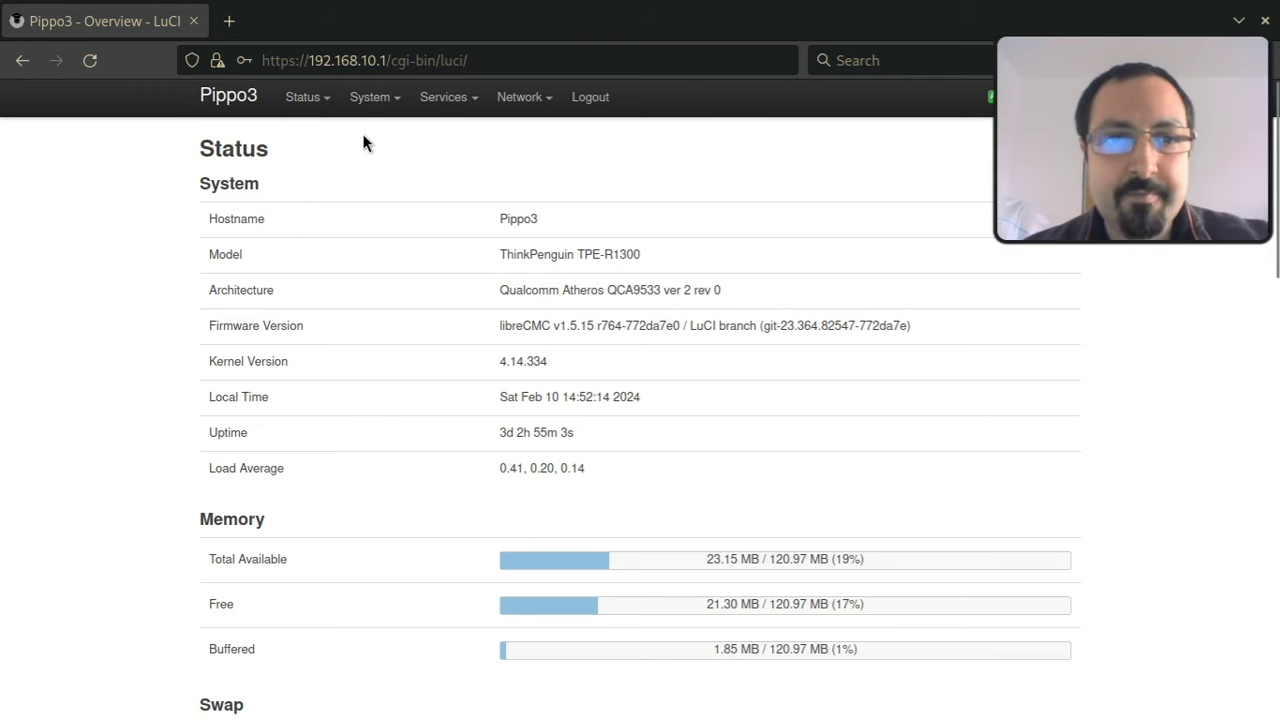
- Open the router's Administration settings to view the Router Password page
{"action": "mouse_move", "coordinate": [330, 102]}
{"action": "mouse_move", "coordinate": [396, 98]}
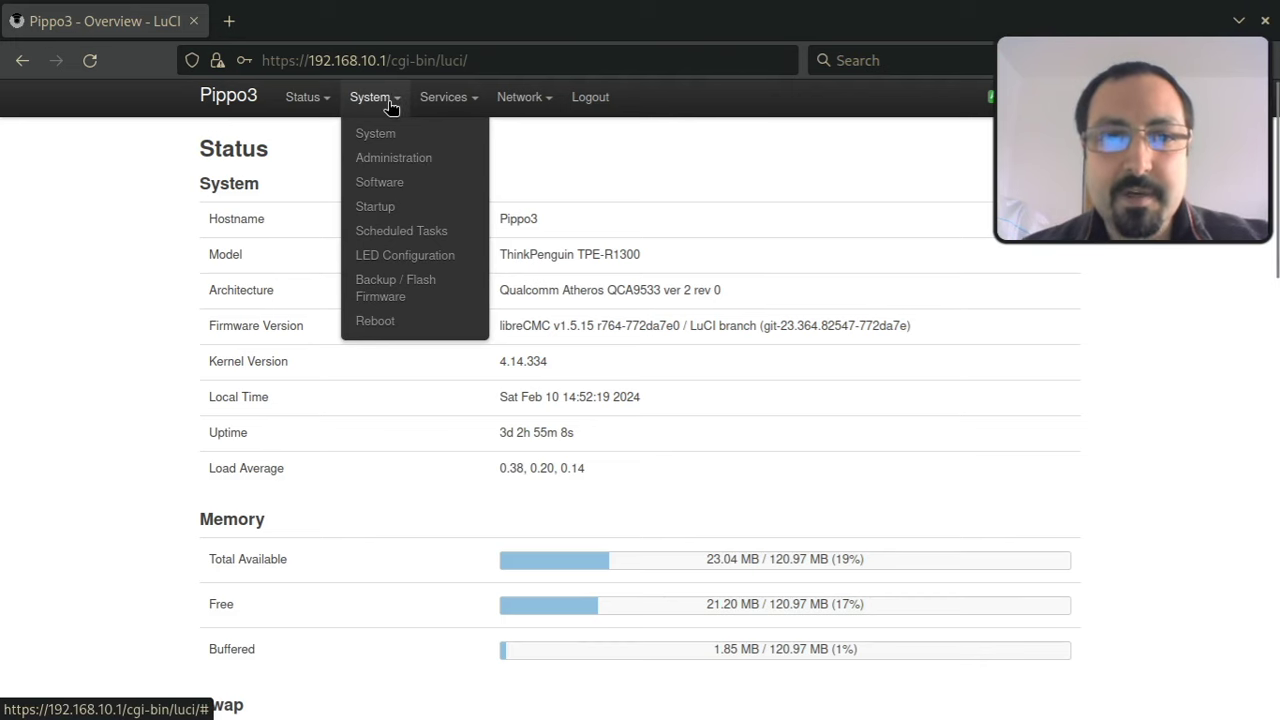
{"action": "left_click", "coordinate": [386, 170]}
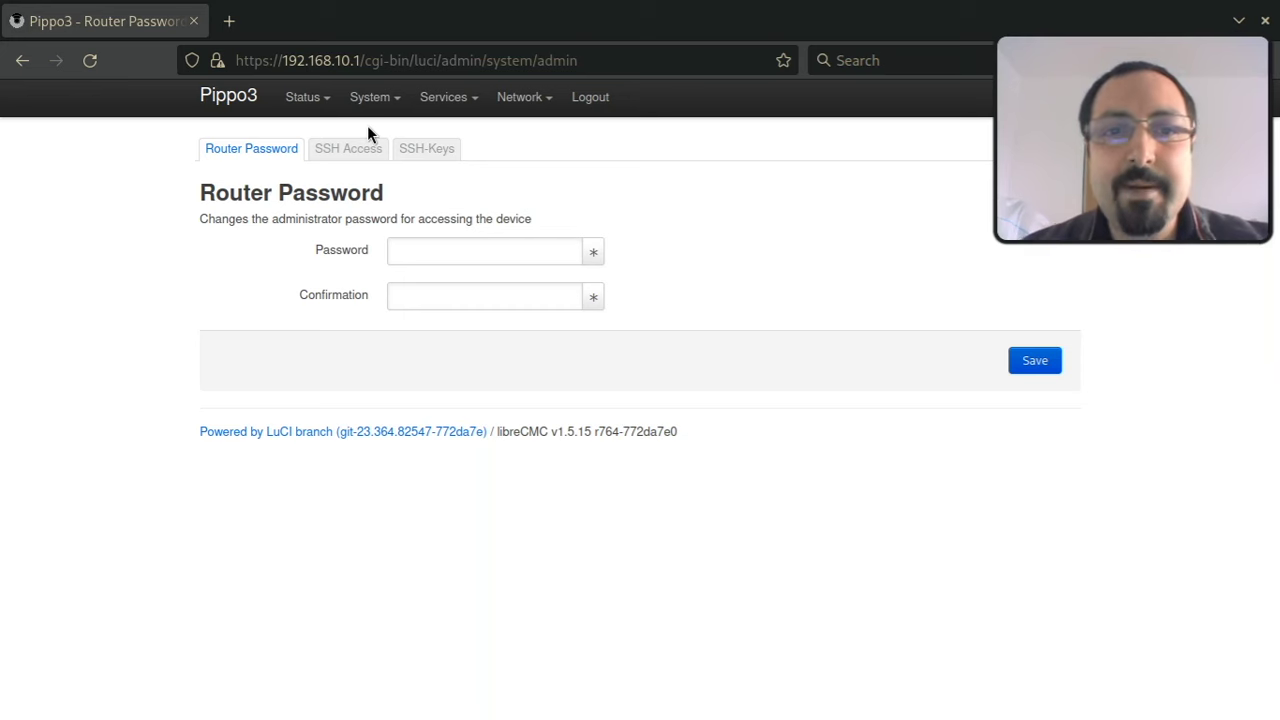
- Open the router's Software page to view the available packages
{"action": "mouse_move", "coordinate": [383, 97]}
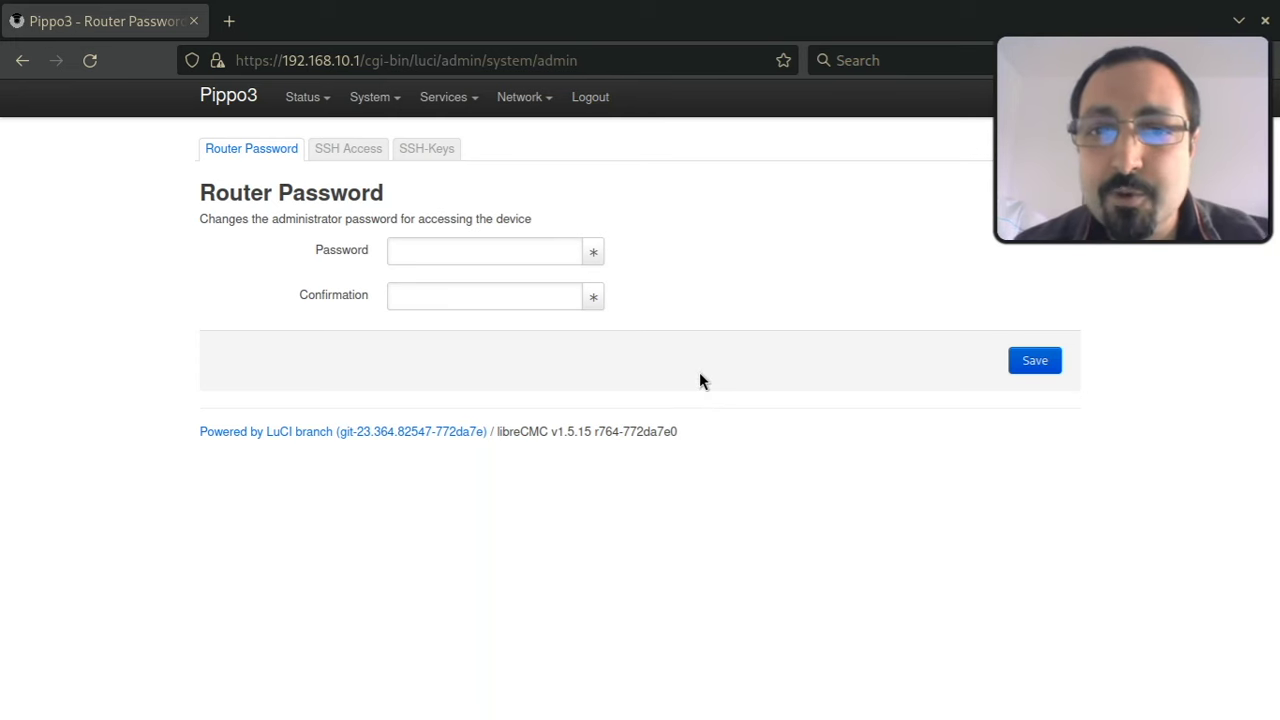
{"action": "mouse_move", "coordinate": [371, 103]}
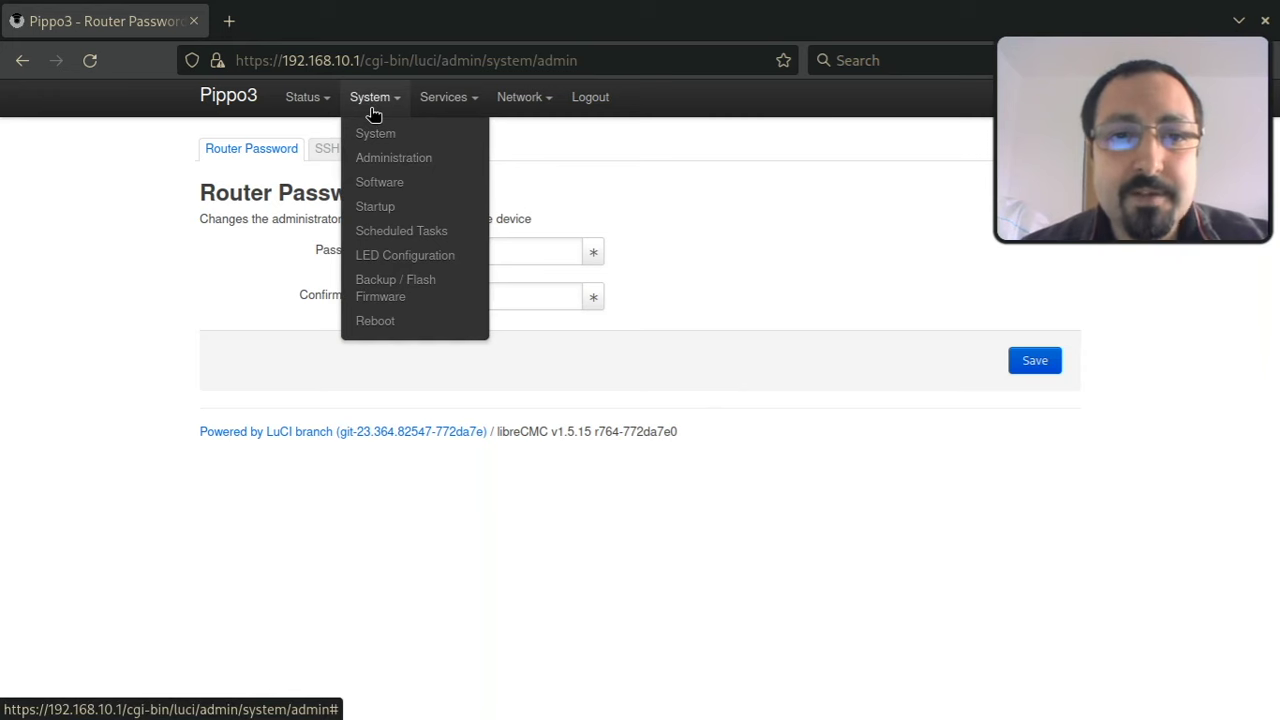
{"action": "left_click", "coordinate": [386, 187]}
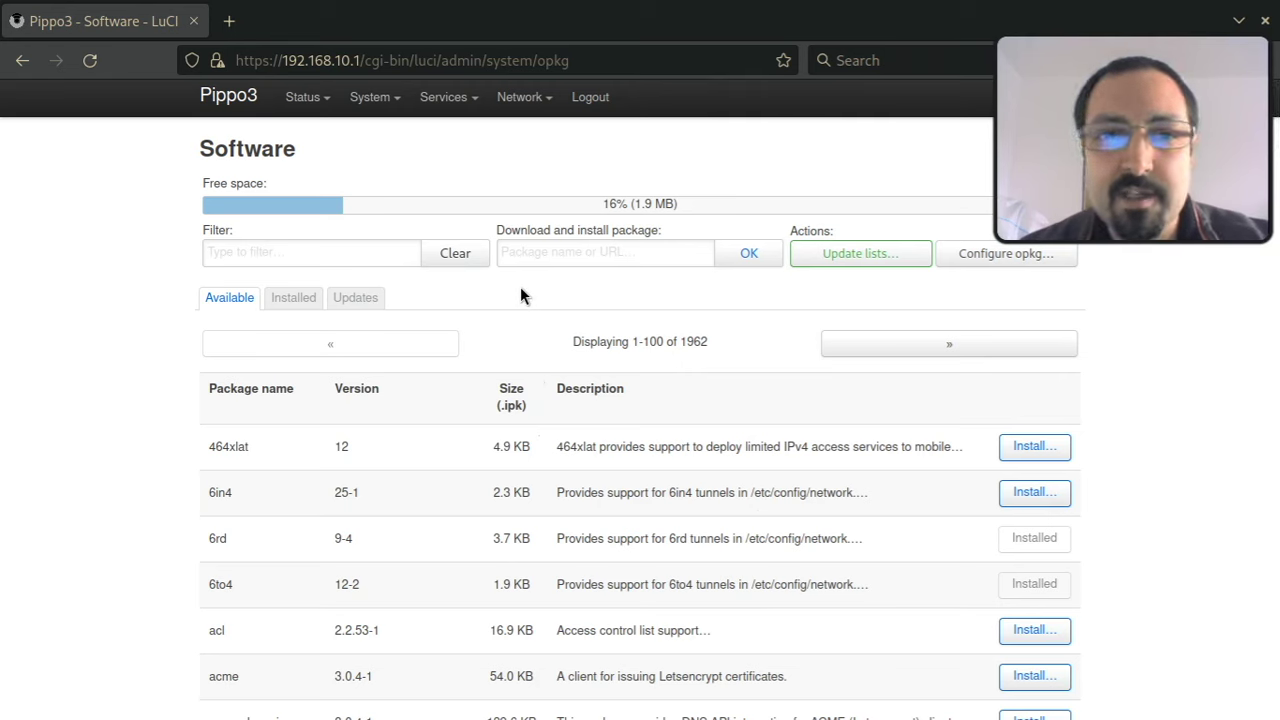
- Generate a backup archive of the router's configuration files from the Backup / Flash Firmware page
{"action": "mouse_move", "coordinate": [385, 97]}
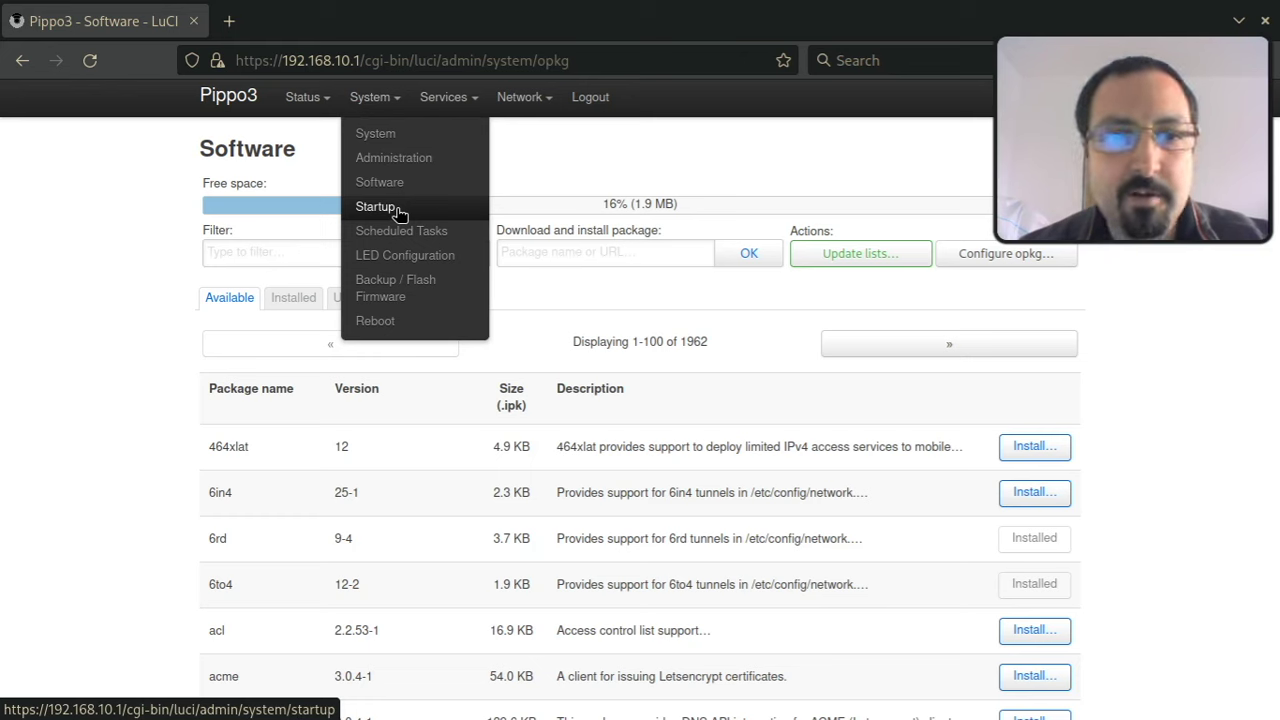
{"action": "left_click", "coordinate": [405, 293]}
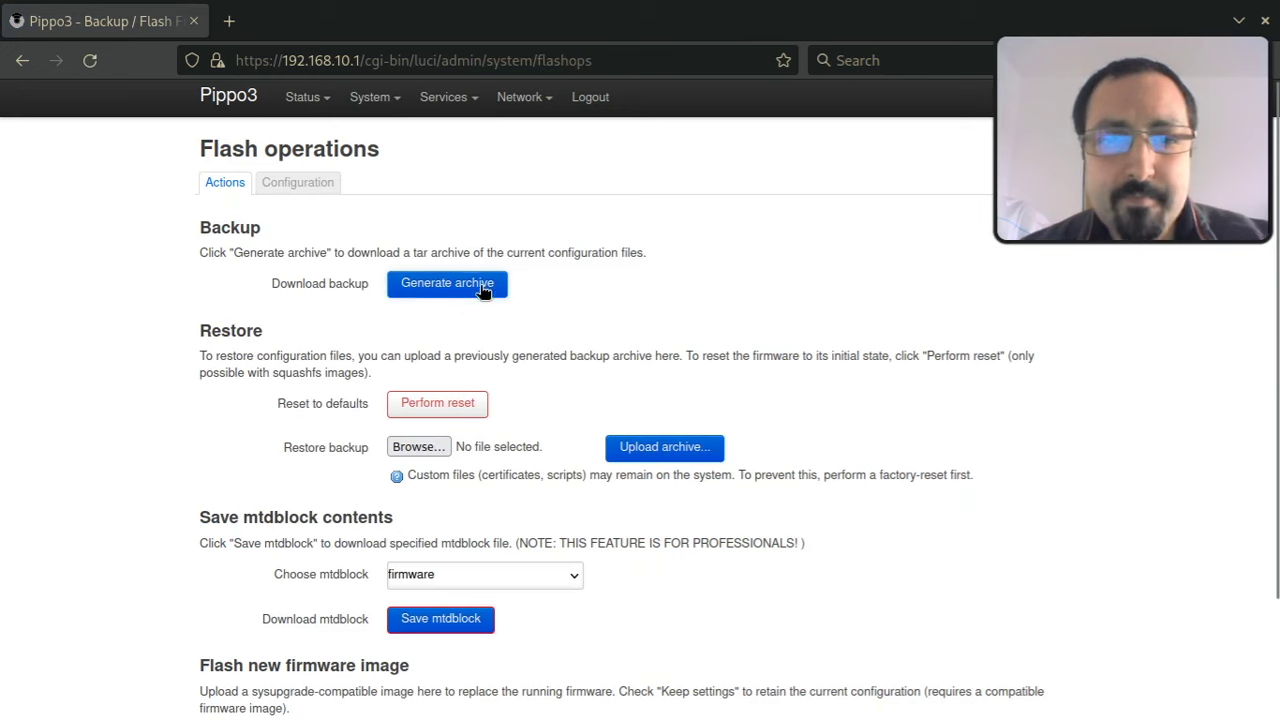
{"action": "left_click", "coordinate": [453, 291]}
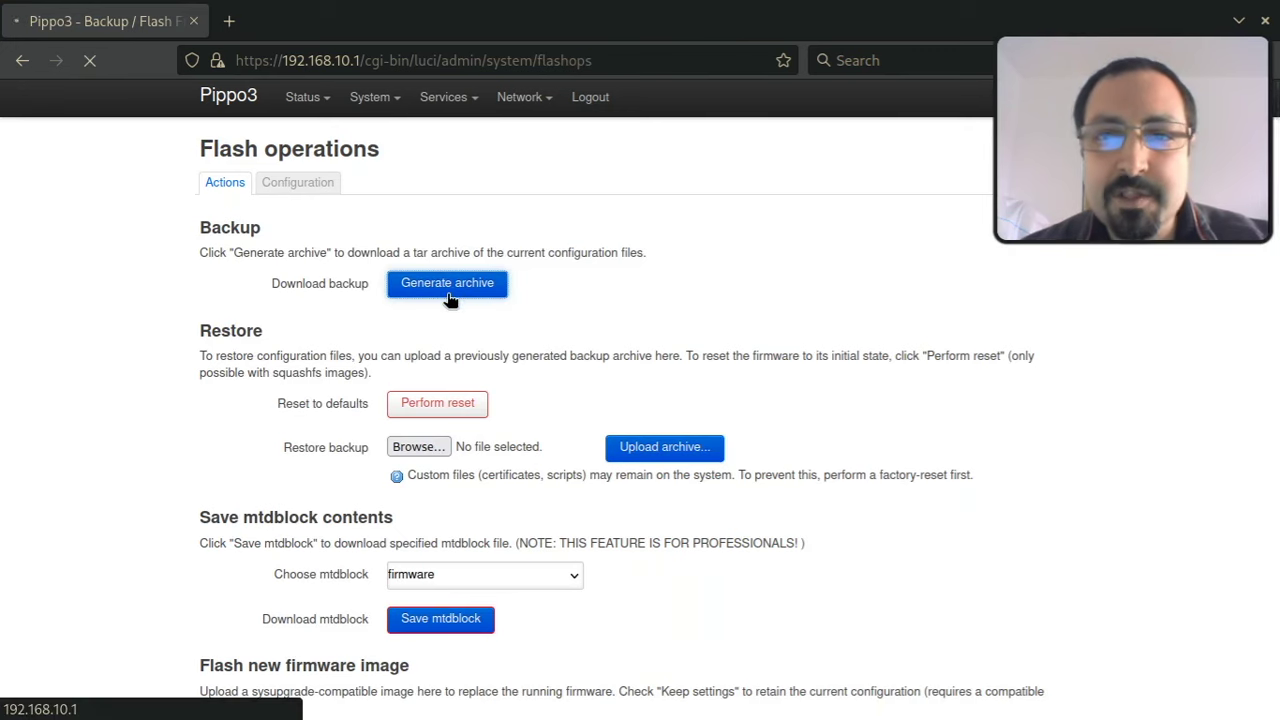
{"action": "left_click", "coordinate": [641, 314]}
- Examine the Restore and Flash new firmware image sections of the Flash operations page
{"action": "scroll", "coordinate": [571, 304], "scroll_direction": "down", "scroll_amount": 1}
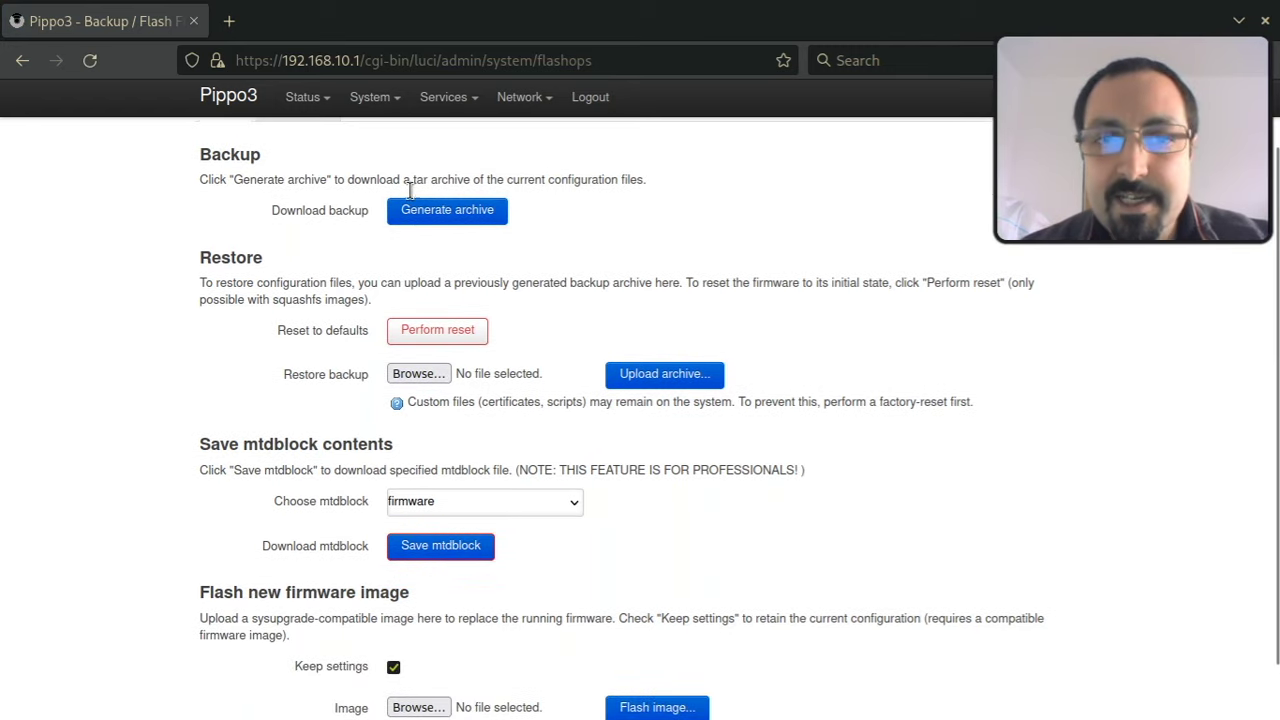
{"action": "left_click_drag", "start_coordinate": [200, 258], "coordinate": [245, 255]}
{"action": "left_click", "coordinate": [246, 256]}
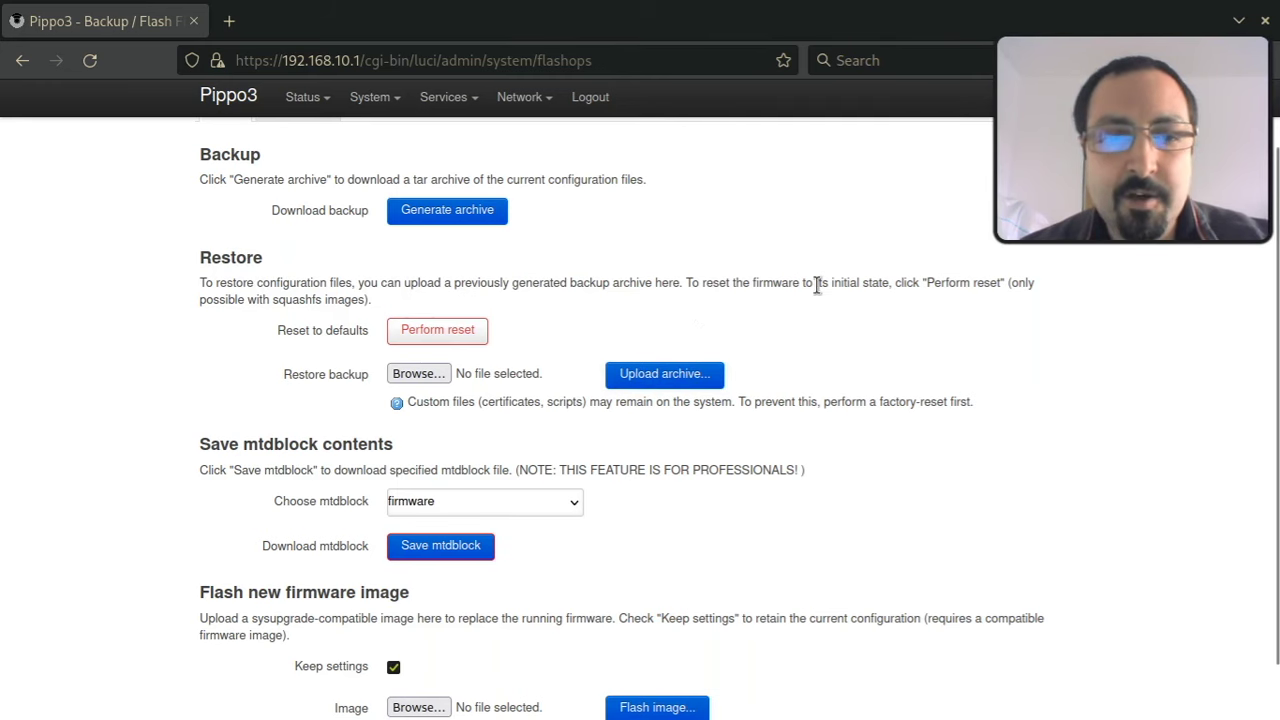
{"action": "scroll", "coordinate": [817, 285], "scroll_direction": "down", "scroll_amount": 1}
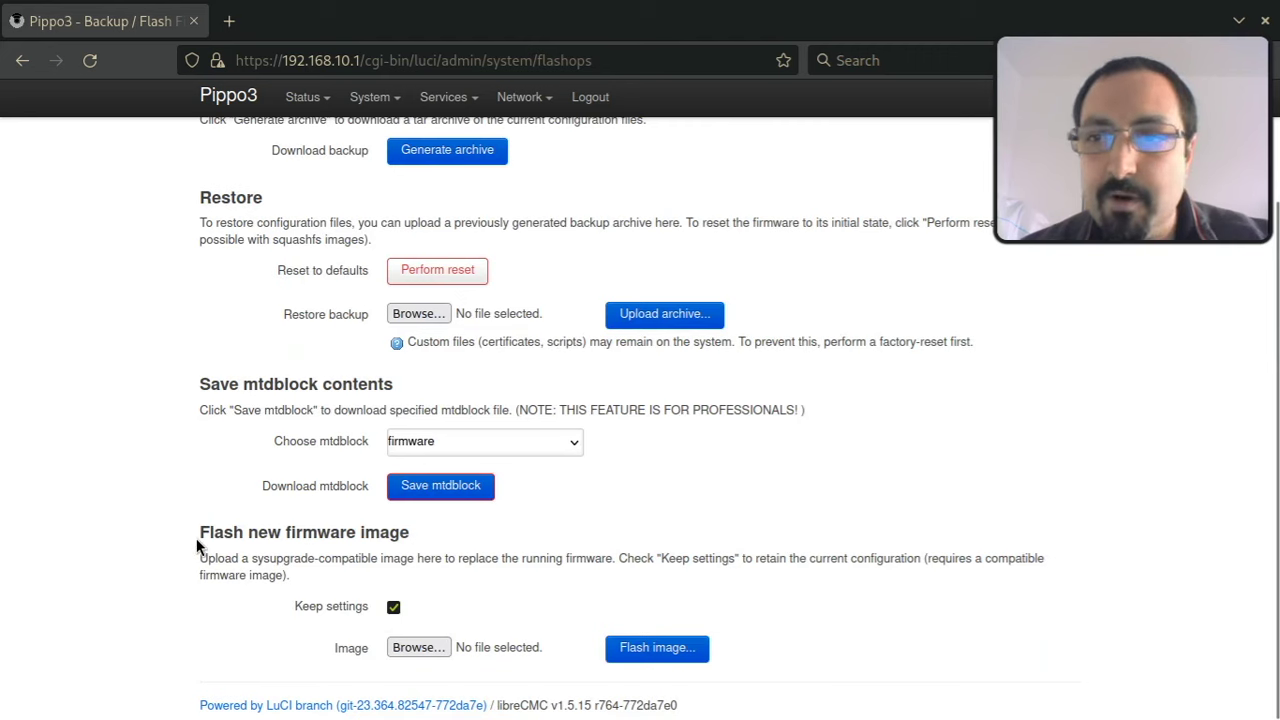
{"action": "left_click_drag", "start_coordinate": [199, 533], "coordinate": [404, 530]}
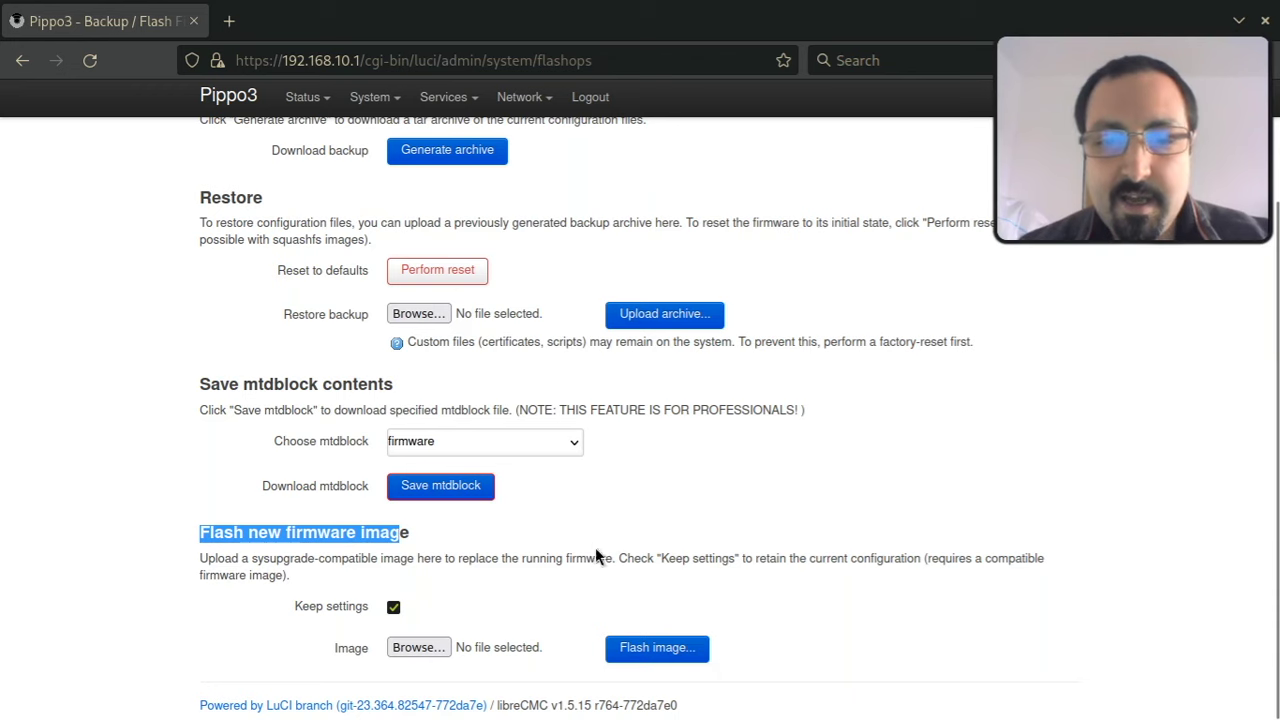
{"action": "left_click", "coordinate": [540, 546]}
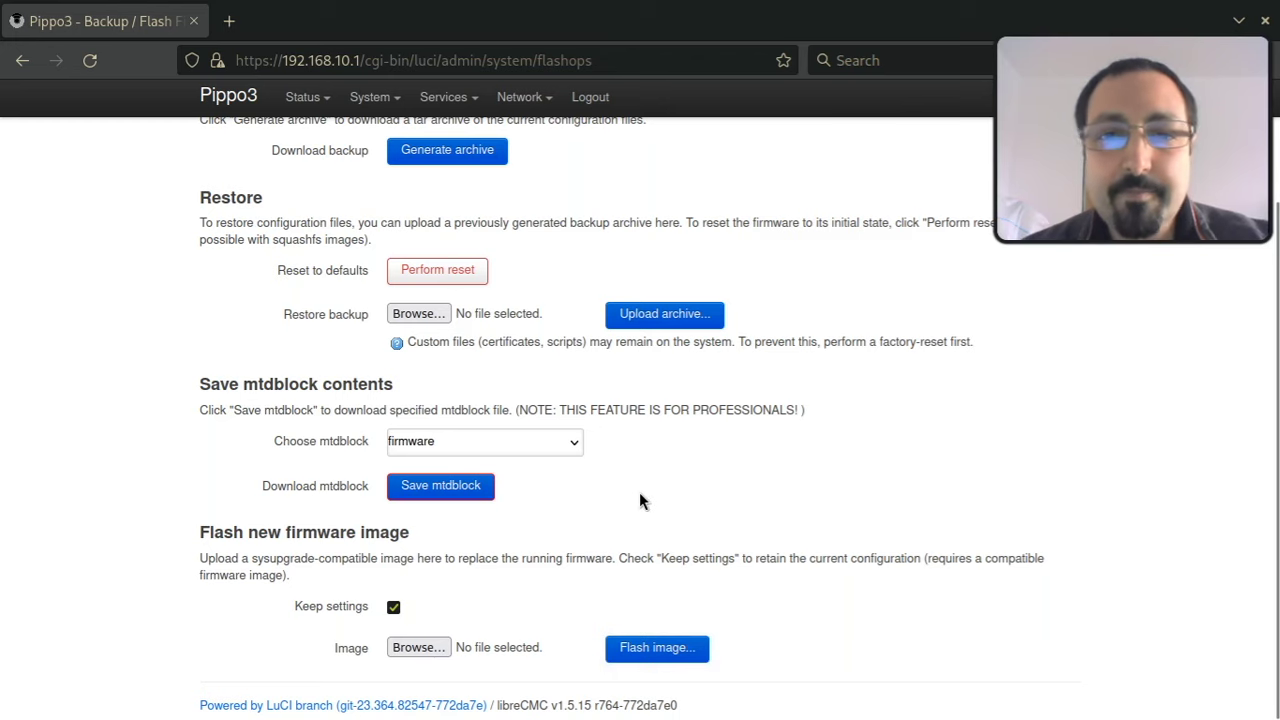
{"action": "scroll", "coordinate": [640, 494], "scroll_direction": "up", "scroll_amount": 3}
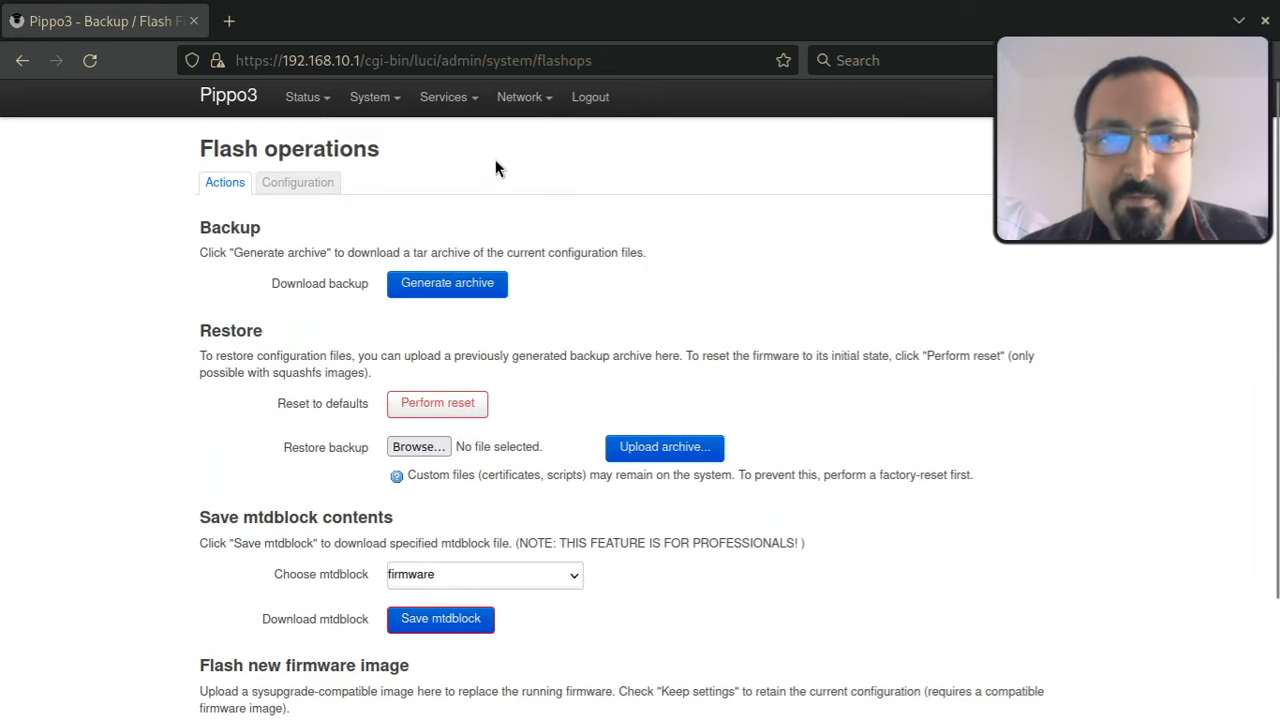
- Open the network firewall's zone settings for viewing
{"action": "mouse_move", "coordinate": [380, 96]}
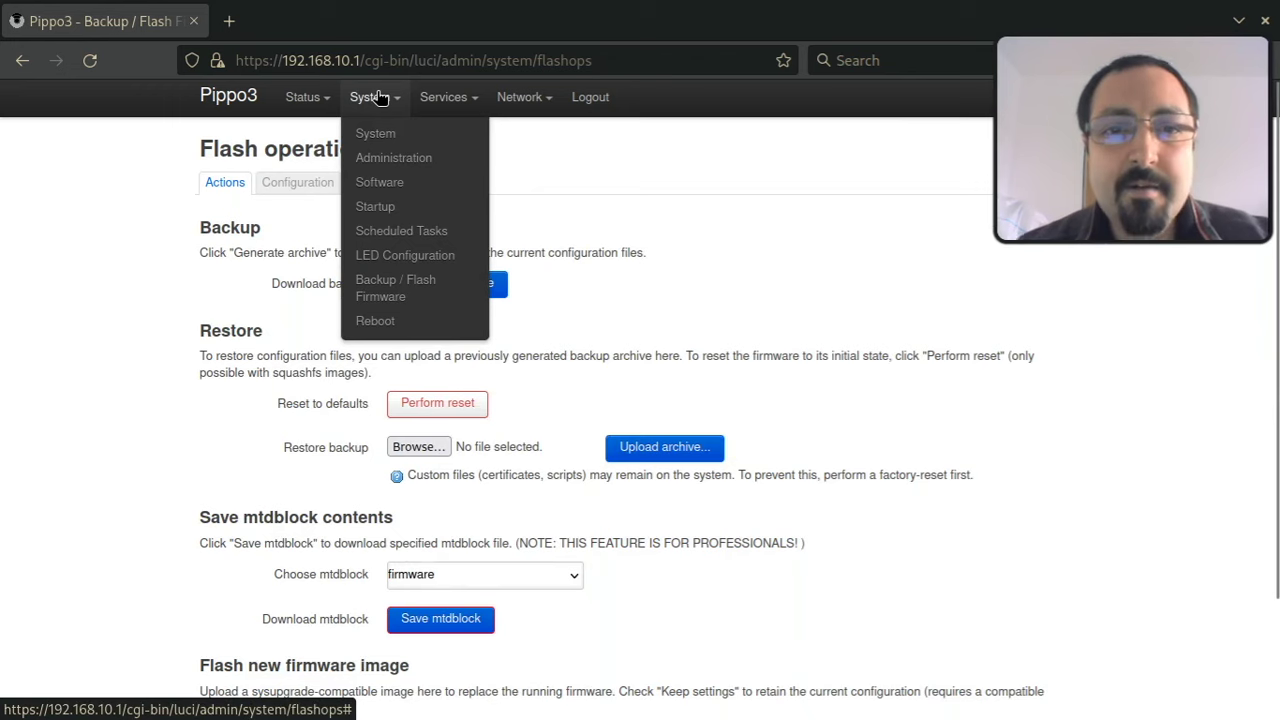
{"action": "mouse_move", "coordinate": [542, 104]}
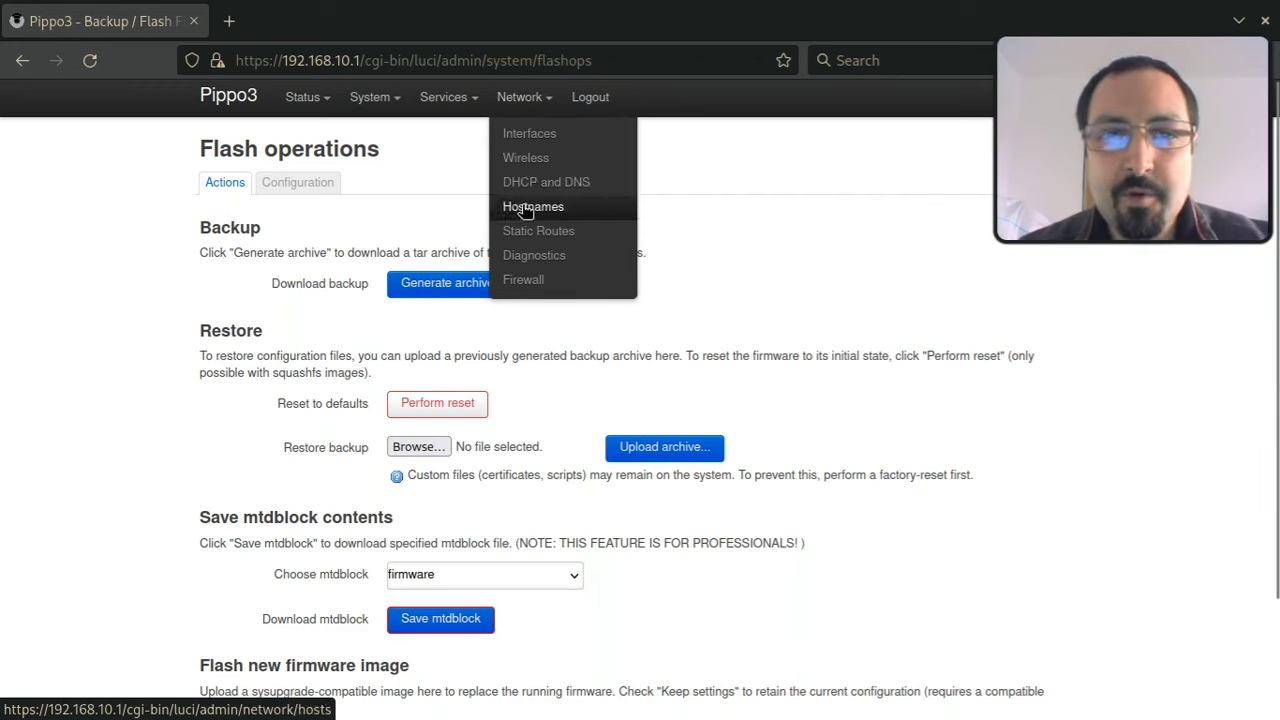
{"action": "left_click", "coordinate": [537, 283]}
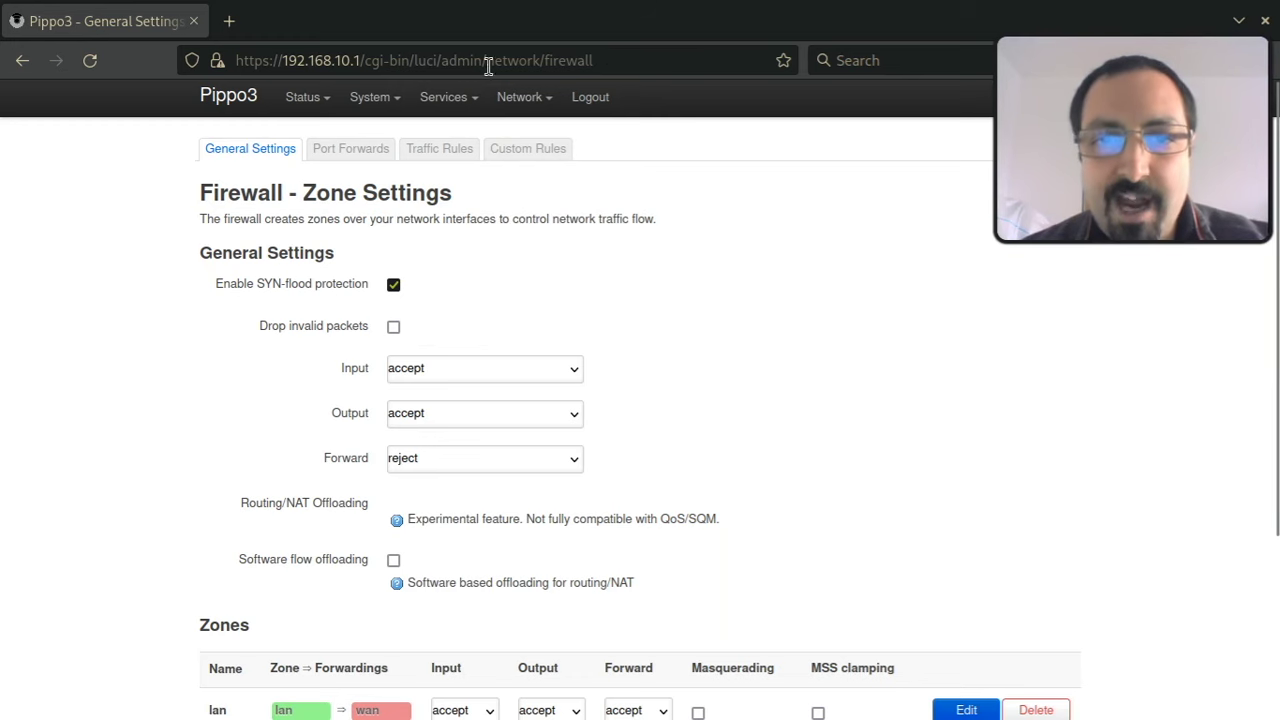
- Open the Adblock service's overview and read the description of its DNS-based blocking
{"action": "mouse_move", "coordinate": [449, 110]}
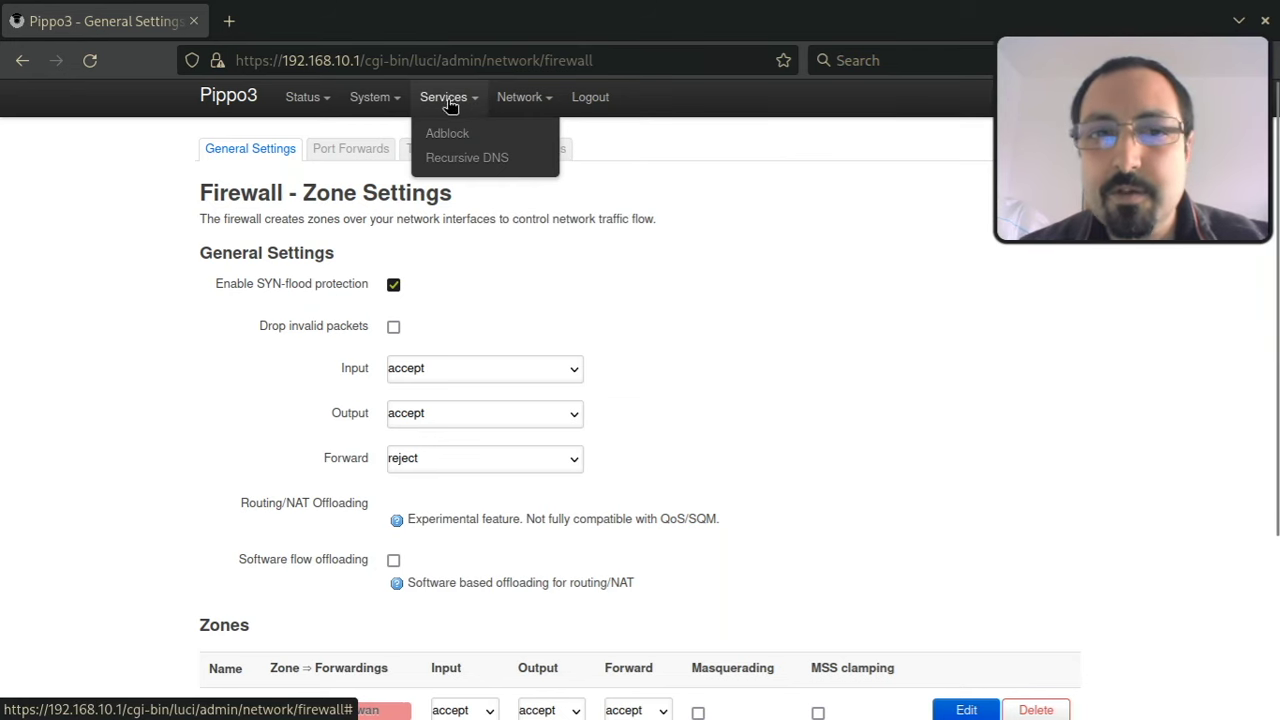
{"action": "left_click", "coordinate": [477, 145]}
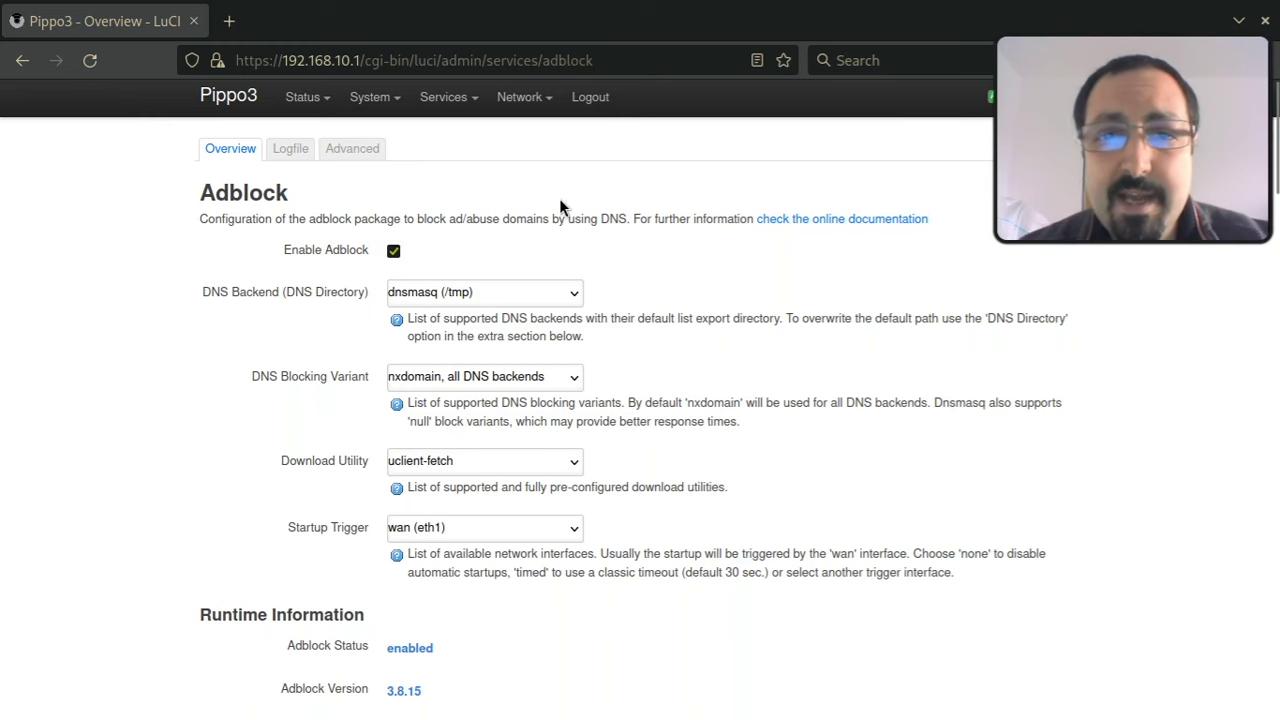
{"action": "left_click_drag", "start_coordinate": [566, 216], "coordinate": [620, 220]}
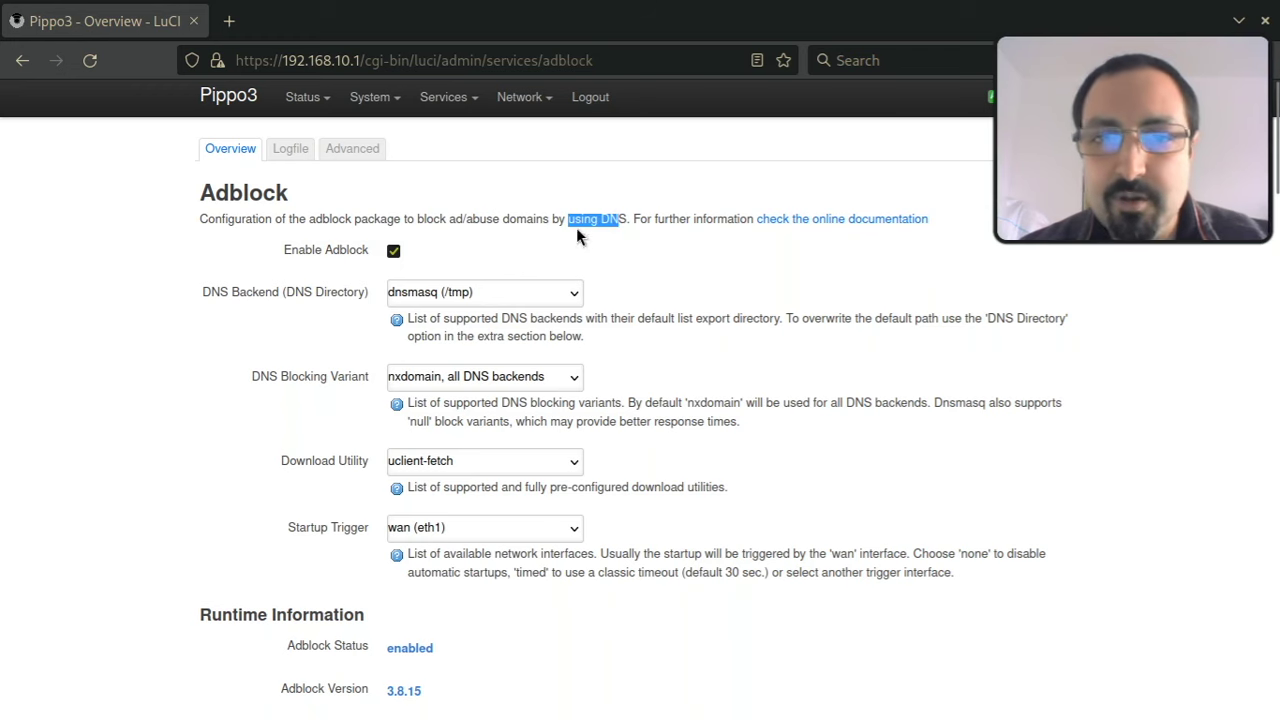
{"action": "left_click", "coordinate": [571, 219]}
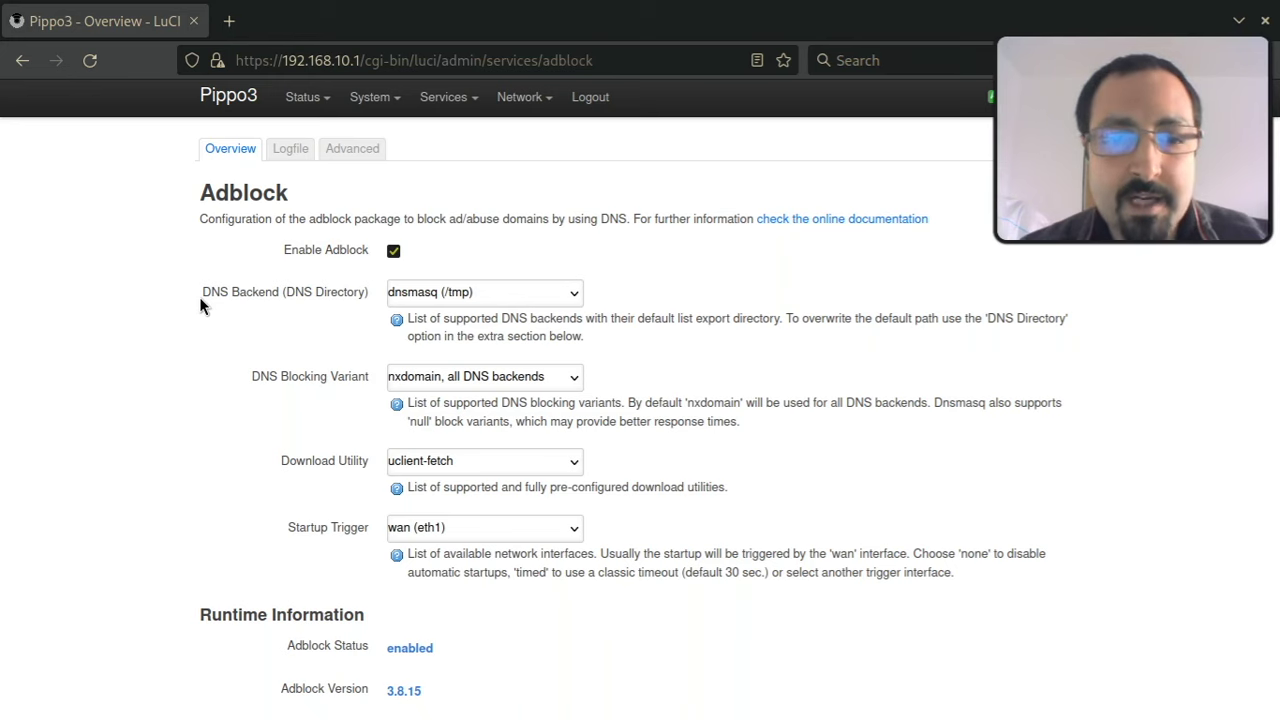
- Examine Adblock's blocklist sources and highlight the Adblock status in the runtime information
{"action": "scroll", "coordinate": [198, 293], "scroll_direction": "down", "scroll_amount": 3}
{"action": "scroll", "coordinate": [198, 297], "scroll_direction": "down", "scroll_amount": 3}
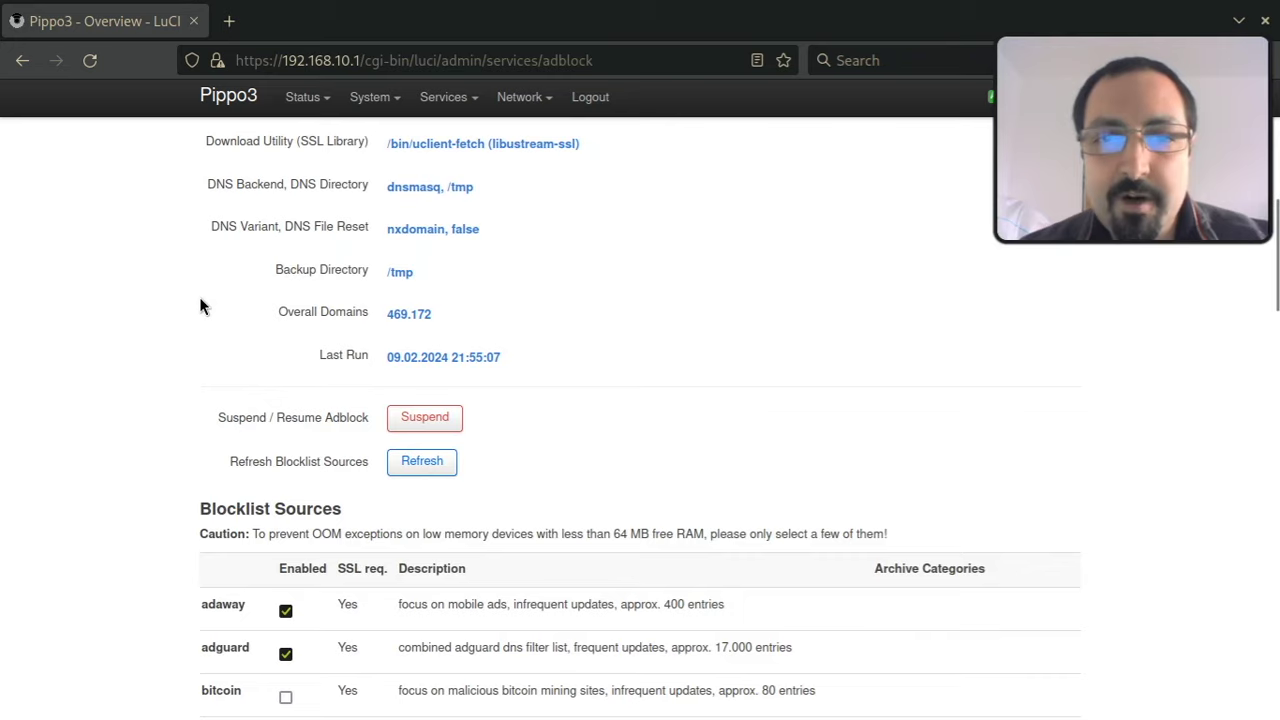
{"action": "scroll", "coordinate": [200, 305], "scroll_direction": "down", "scroll_amount": 3}
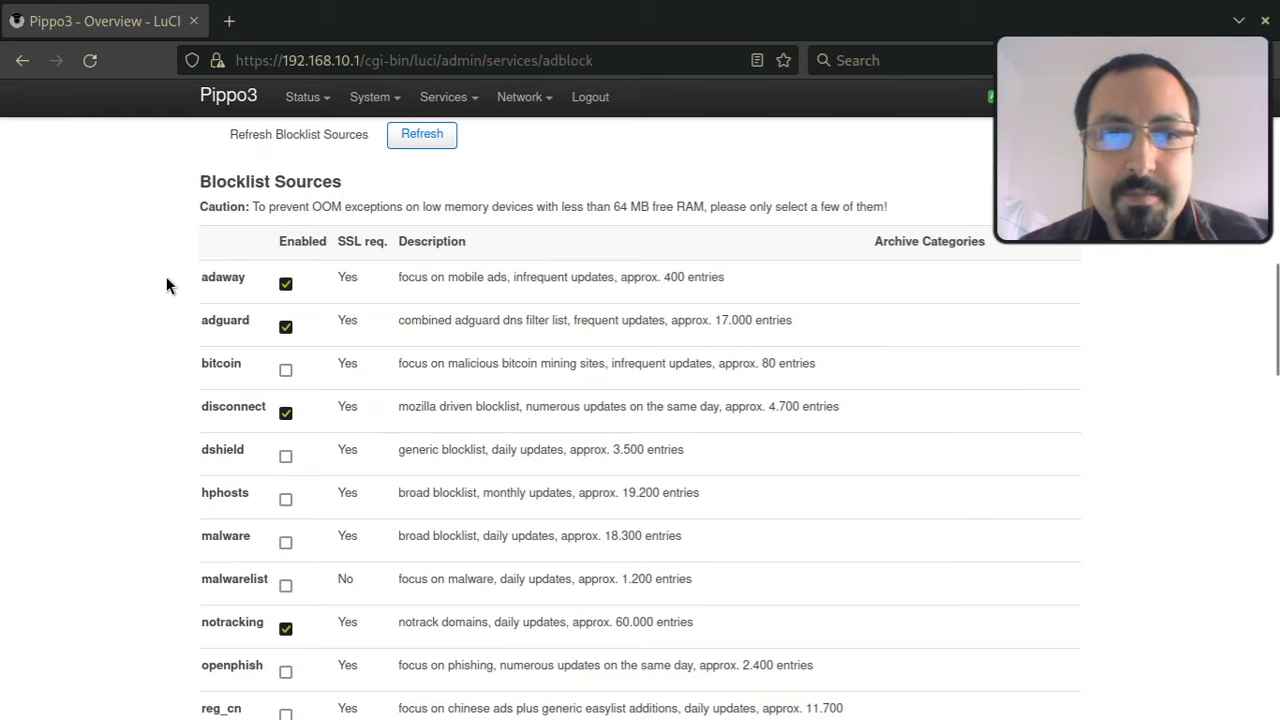
{"action": "scroll", "coordinate": [166, 278], "scroll_direction": "up", "scroll_amount": 5}
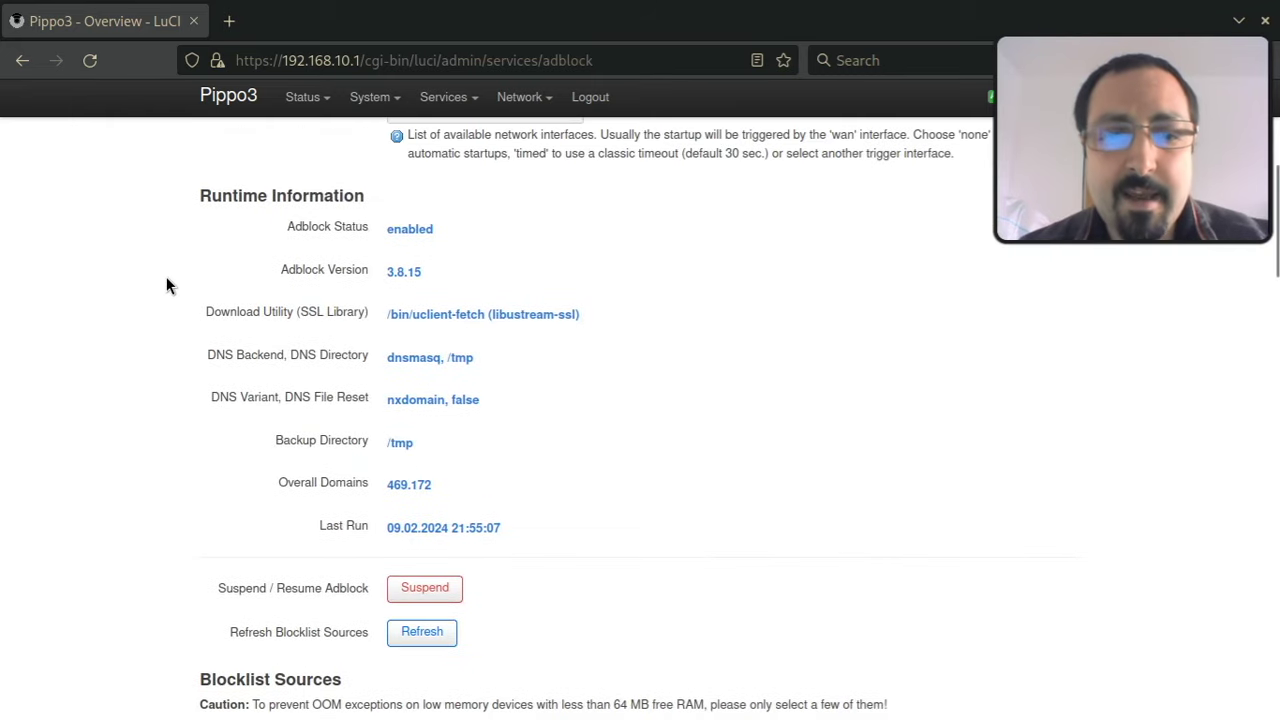
{"action": "left_click_drag", "start_coordinate": [387, 230], "coordinate": [437, 245]}
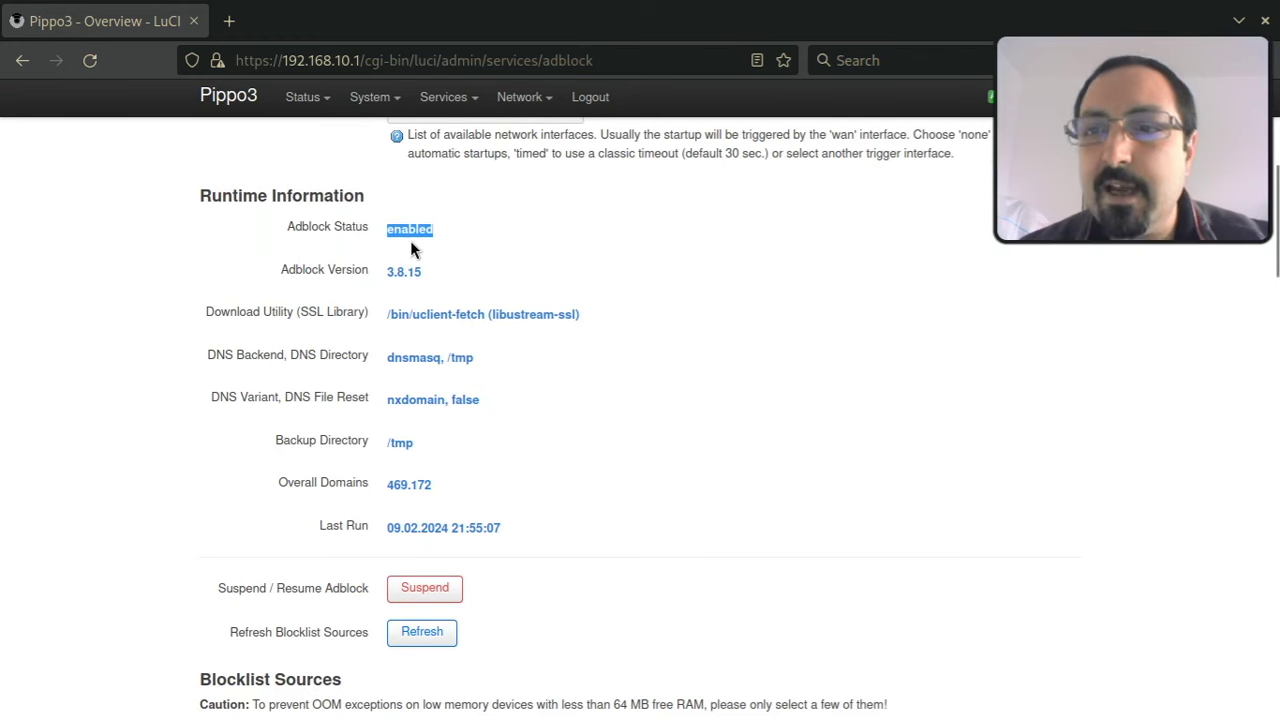
- Highlight the Adblock Status value in the runtime information several times, then clear the selection
{"action": "left_click", "coordinate": [409, 224]}
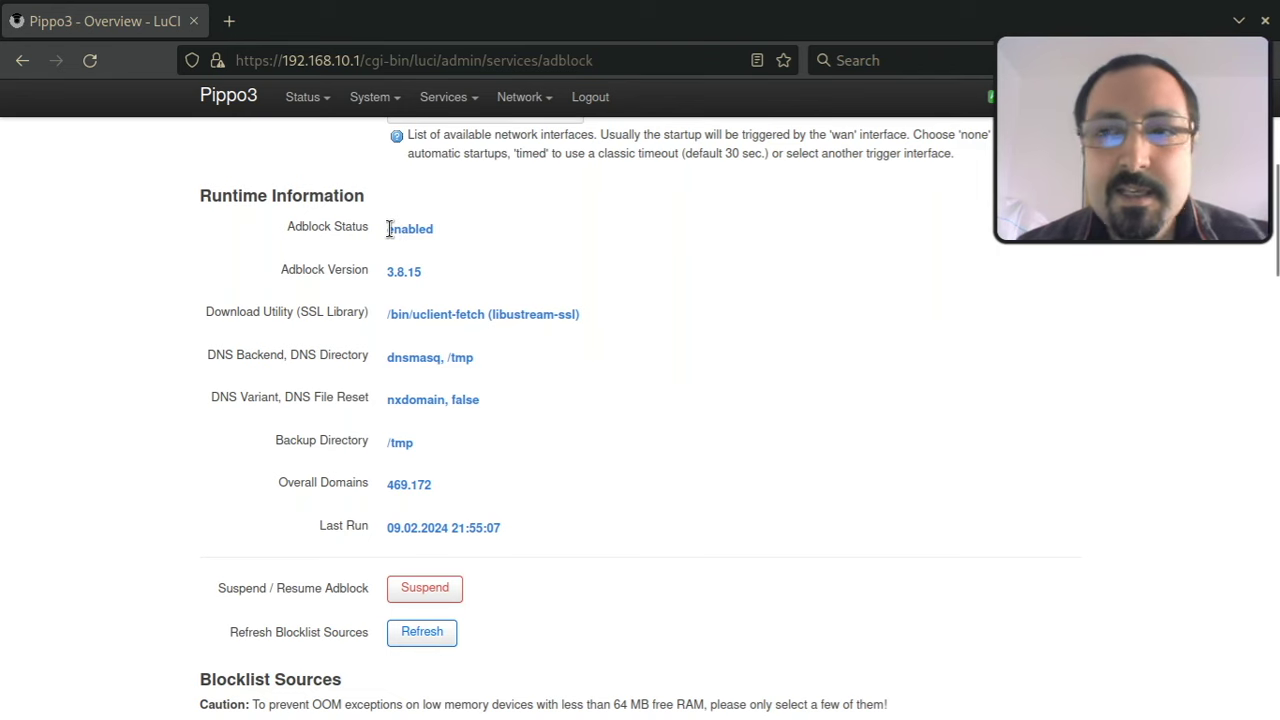
{"action": "left_click_drag", "start_coordinate": [389, 232], "coordinate": [429, 228]}
{"action": "left_click", "coordinate": [438, 232]}
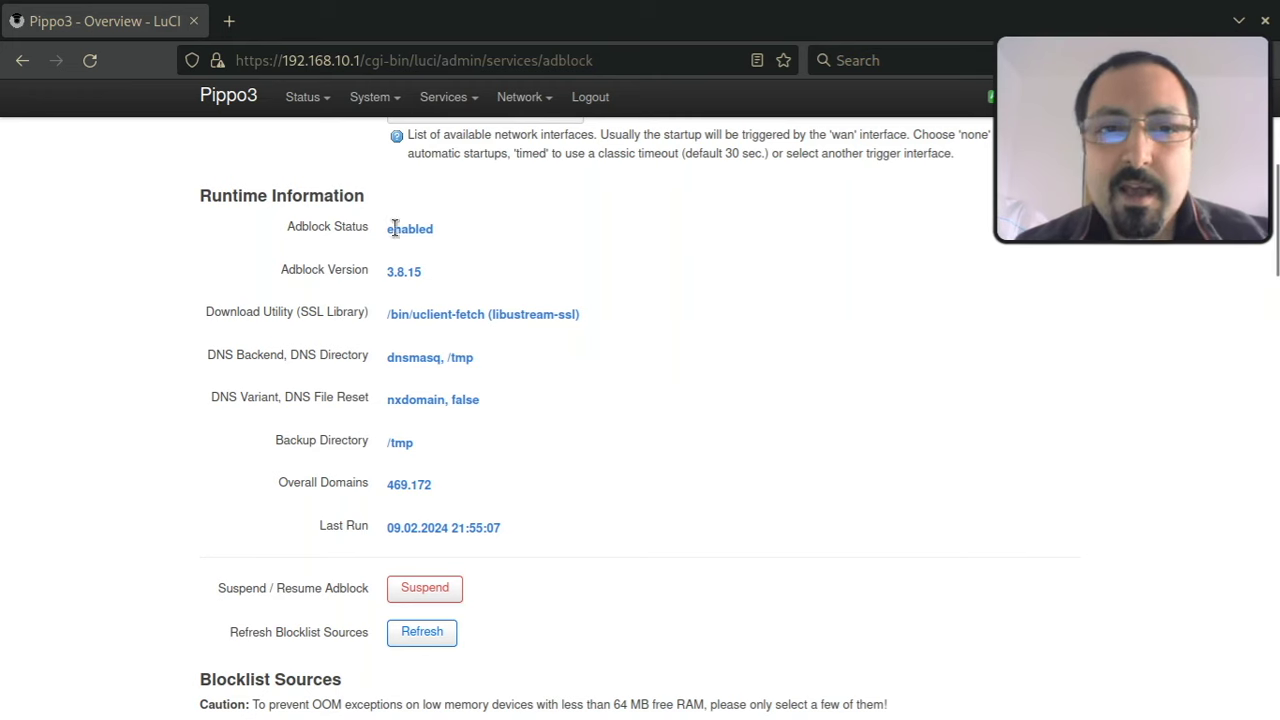
{"action": "left_click_drag", "start_coordinate": [388, 231], "coordinate": [442, 236]}
{"action": "left_click", "coordinate": [439, 236]}
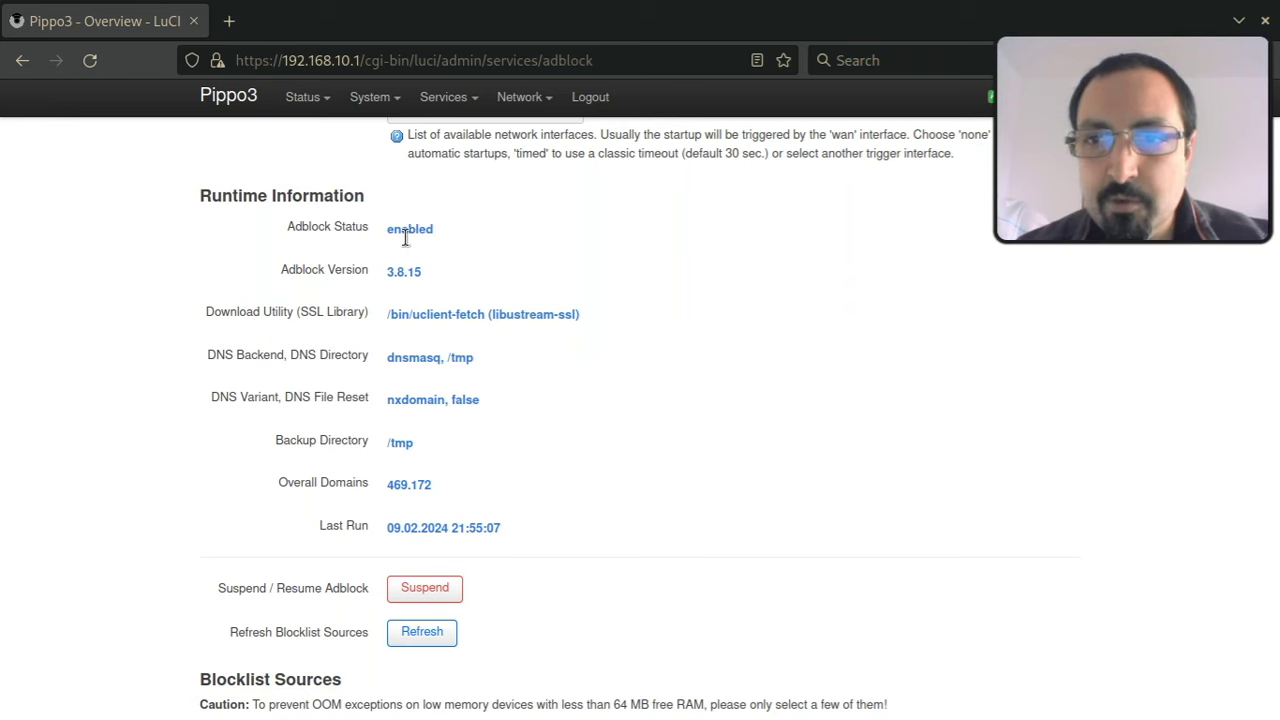
{"action": "double_click", "coordinate": [399, 233]}
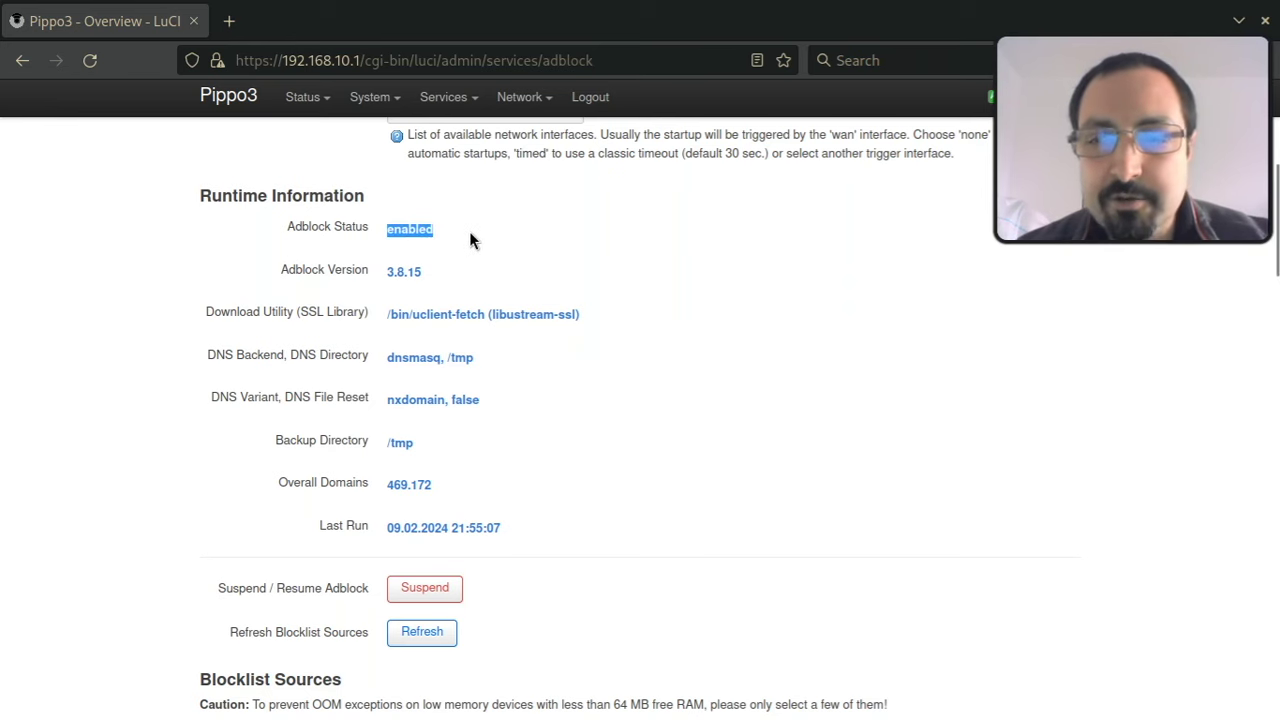
{"action": "left_click", "coordinate": [469, 231]}
- Compare the blocklist sources table with the general Adblock settings, including DNS backend, blocking variant and startup trigger
{"action": "scroll", "coordinate": [468, 220], "scroll_direction": "down", "scroll_amount": 5}
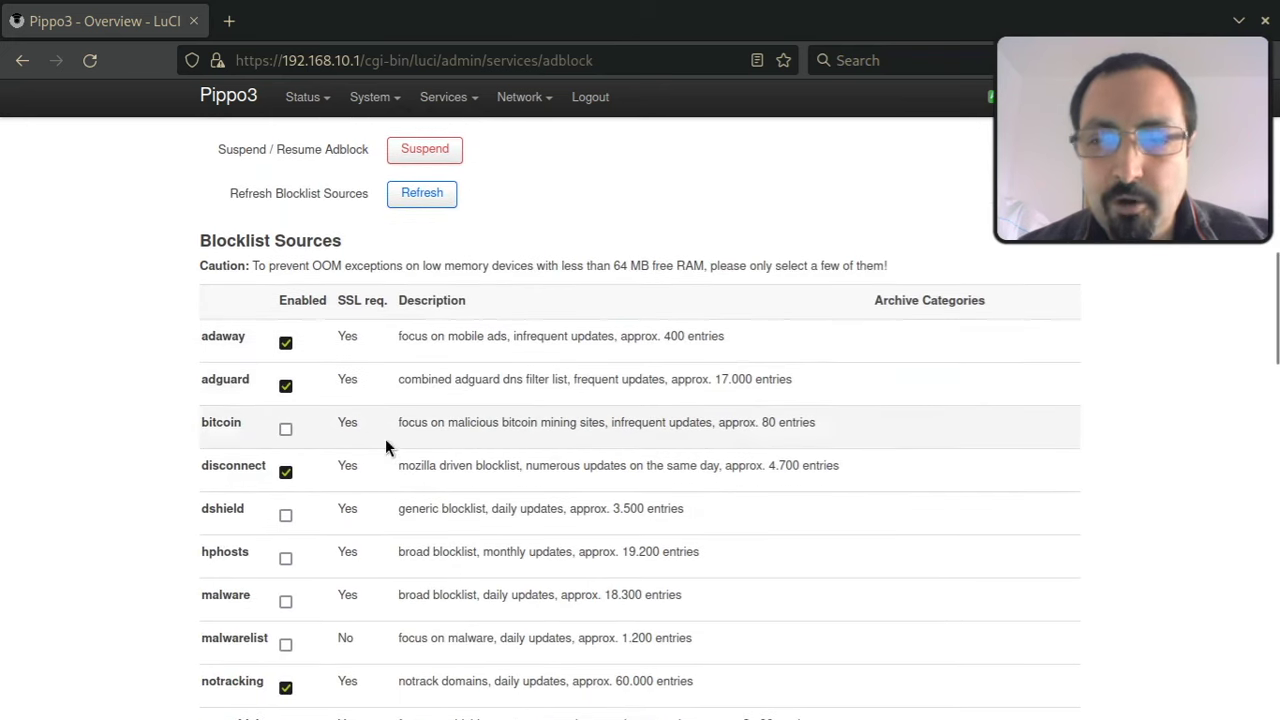
{"action": "scroll", "coordinate": [678, 441], "scroll_direction": "up", "scroll_amount": 6}
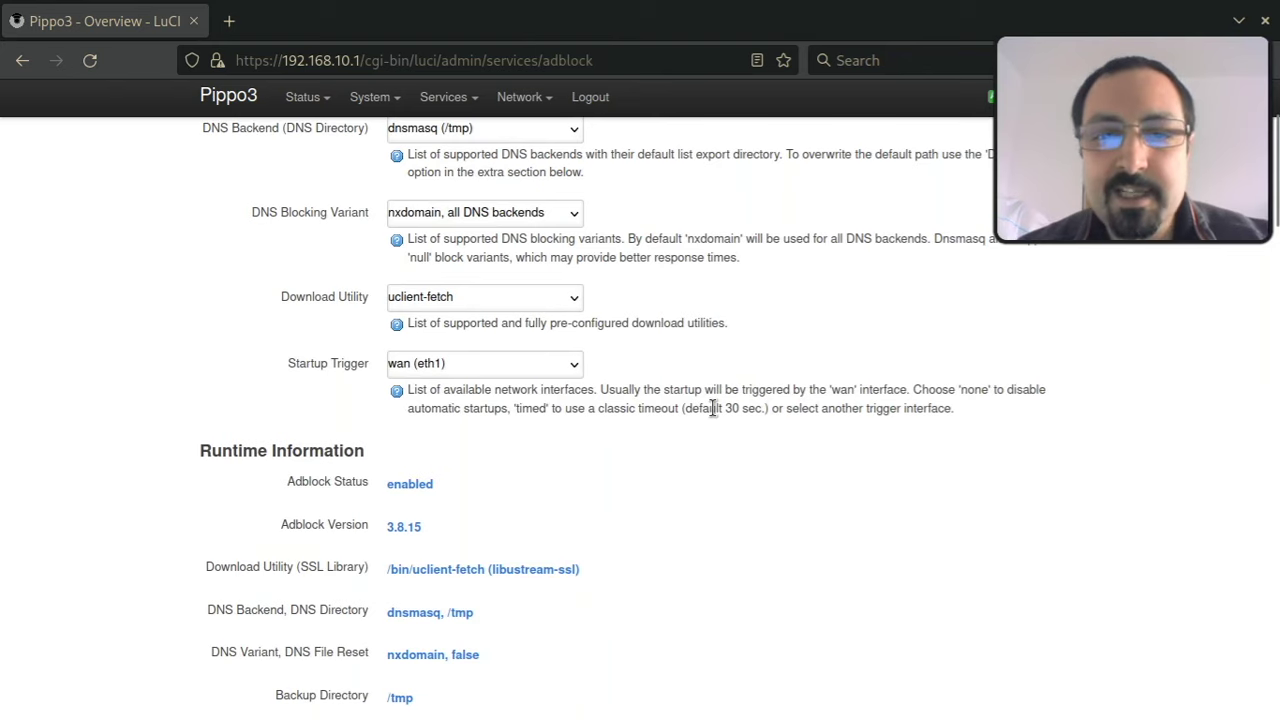
{"action": "scroll", "coordinate": [714, 417], "scroll_direction": "down", "scroll_amount": 6}
{"action": "scroll", "coordinate": [713, 408], "scroll_direction": "up", "scroll_amount": 8}
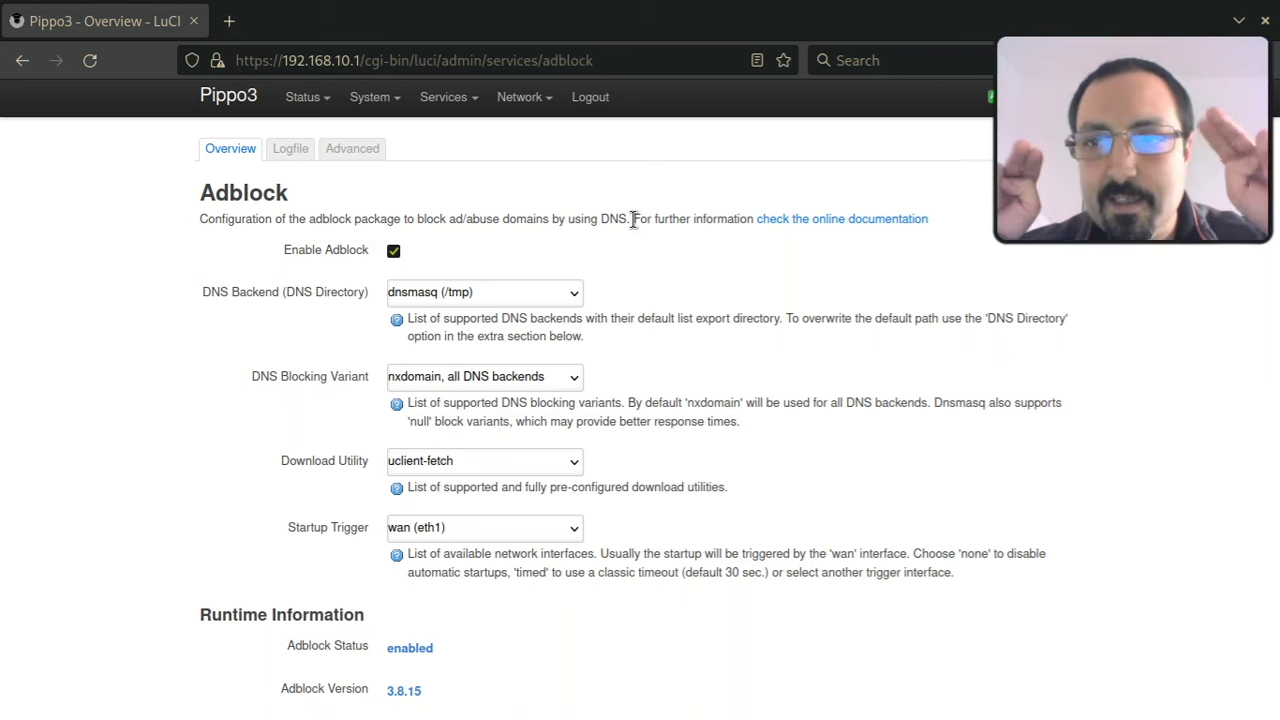
{"action": "scroll", "coordinate": [633, 220], "scroll_direction": "down", "scroll_amount": 10}
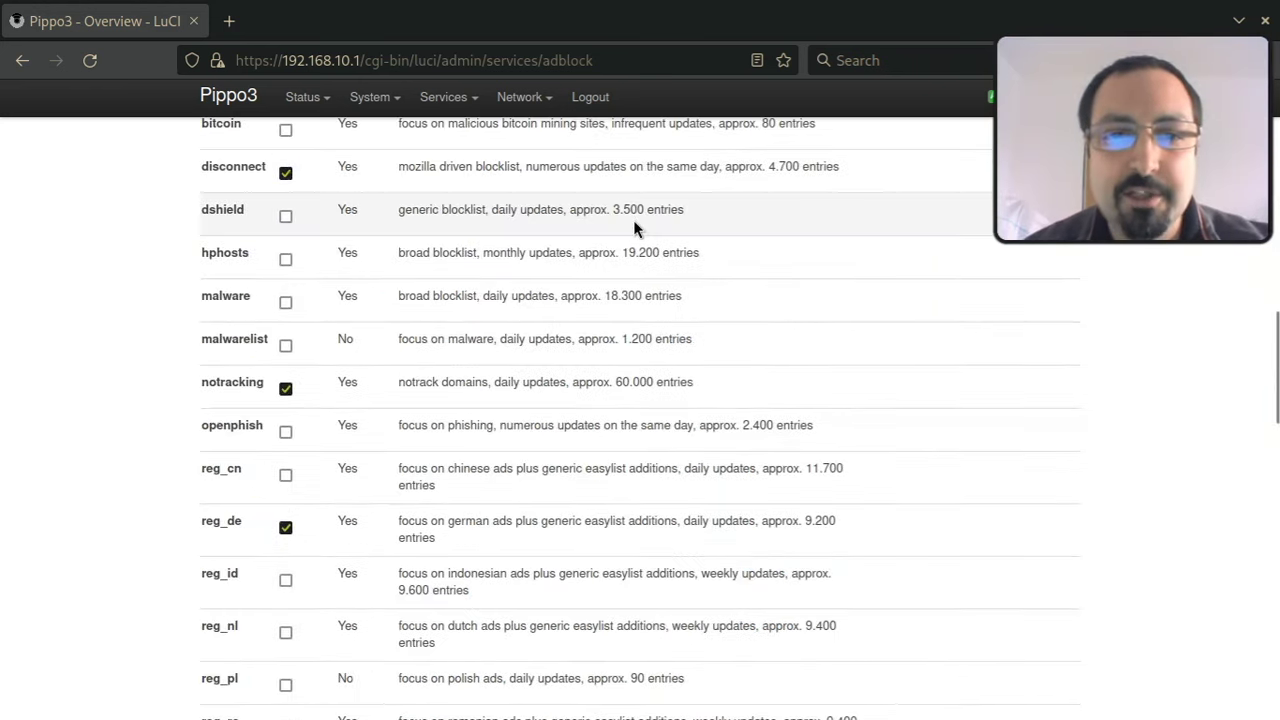